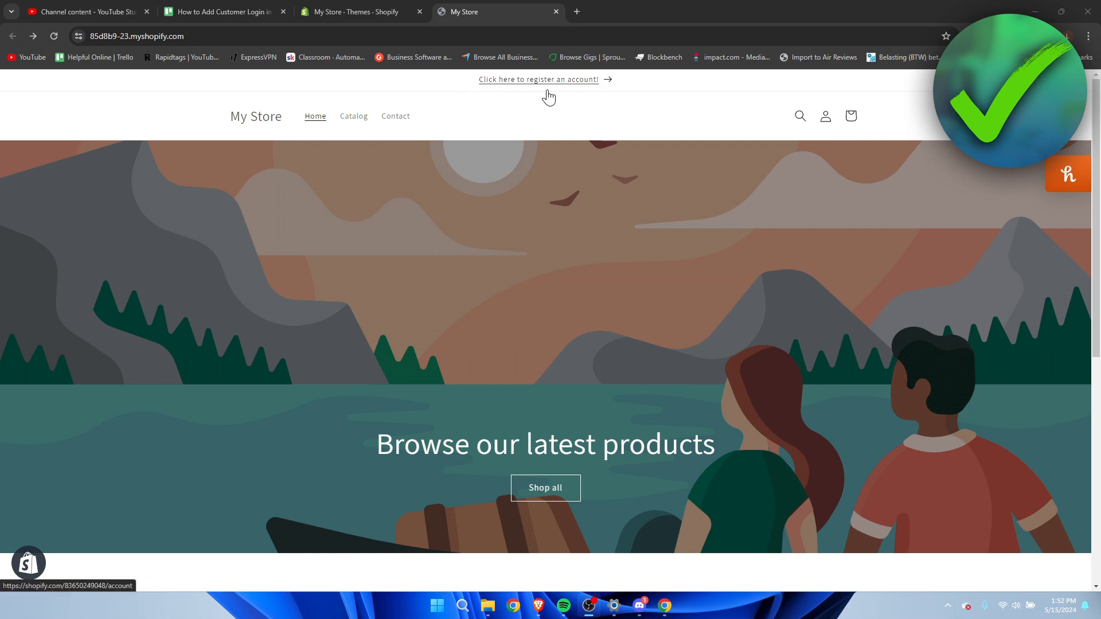
{"action": "scroll", "coordinate": [739, 266], "scroll_direction": "down", "scroll_amount": 7}
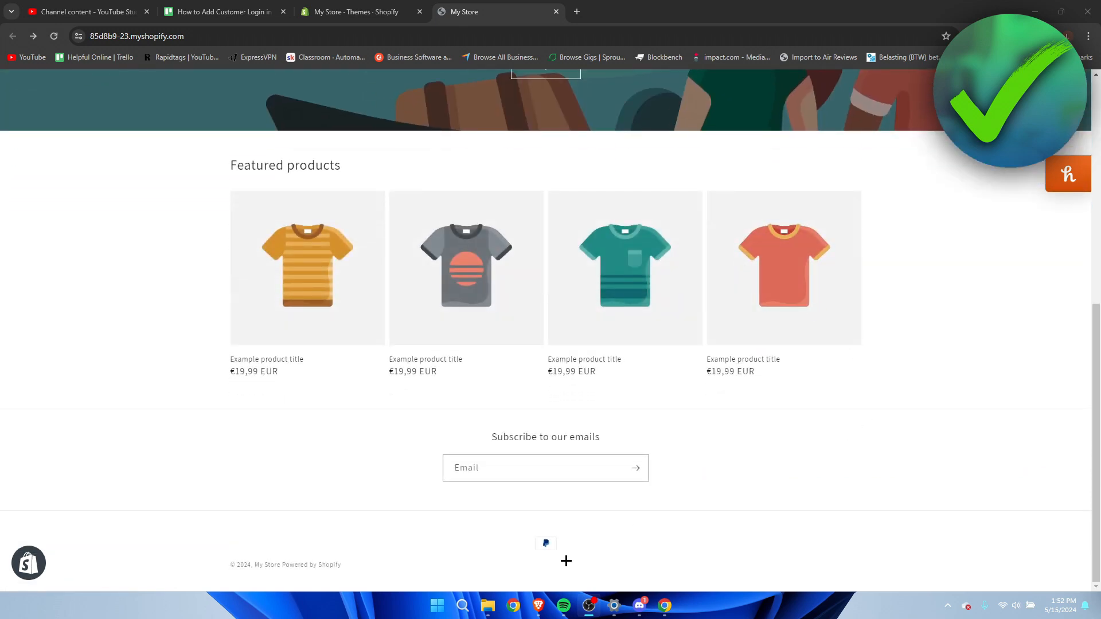
{"action": "scroll", "coordinate": [565, 560], "scroll_direction": "up", "scroll_amount": 5}
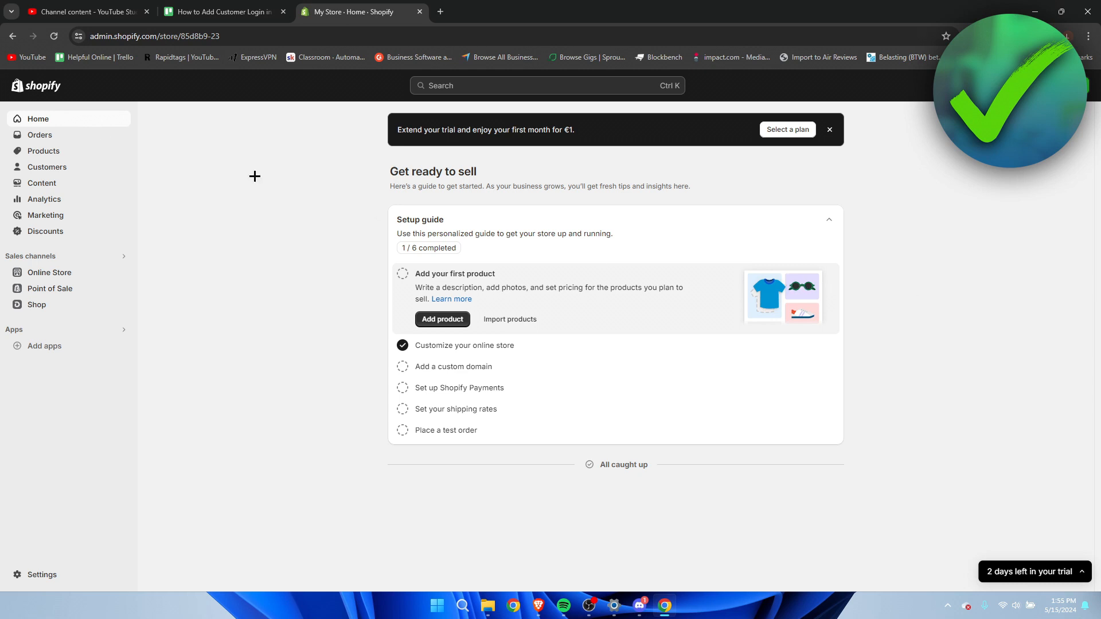
Open the store's customer accounts settings and enable the login link in the online store header and at checkout
{"action": "left_click", "coordinate": [53, 581]}
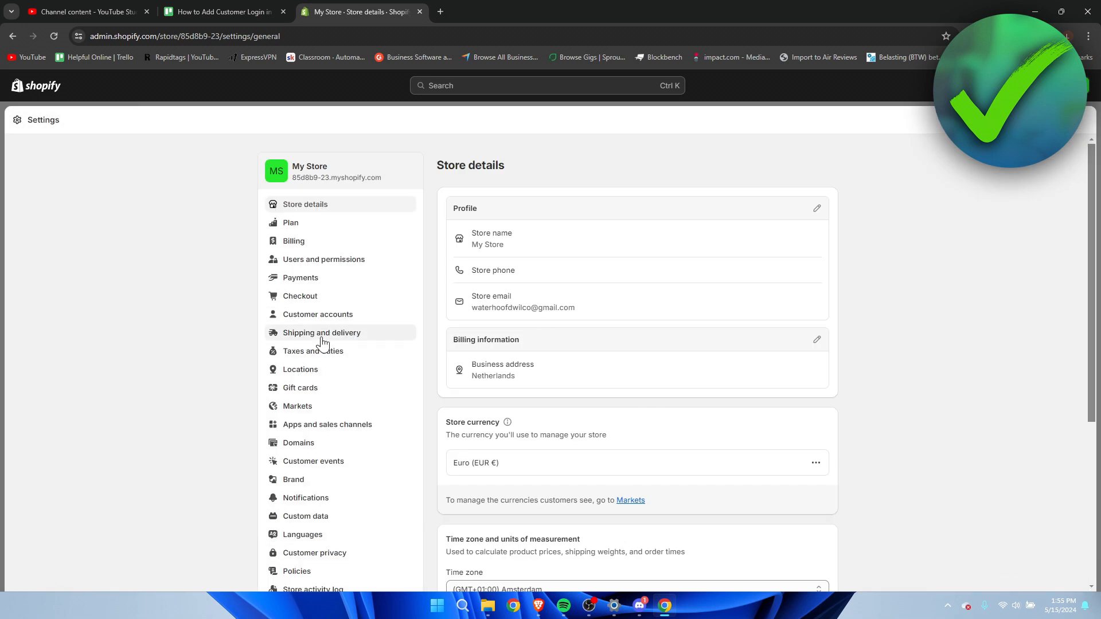
{"action": "left_click", "coordinate": [319, 316]}
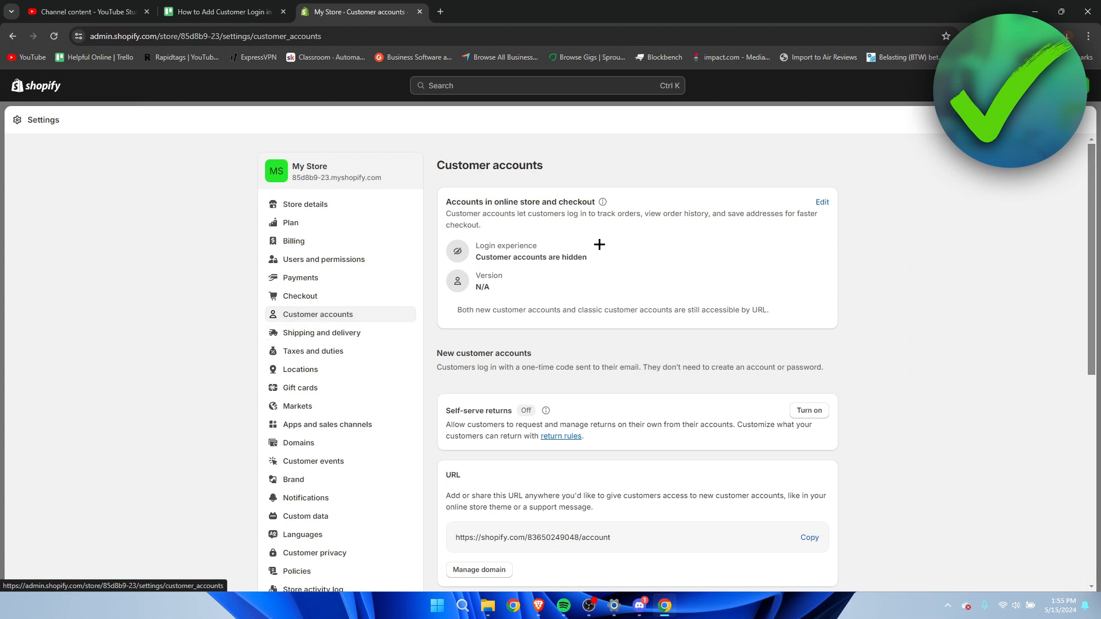
{"action": "left_click", "coordinate": [822, 202]}
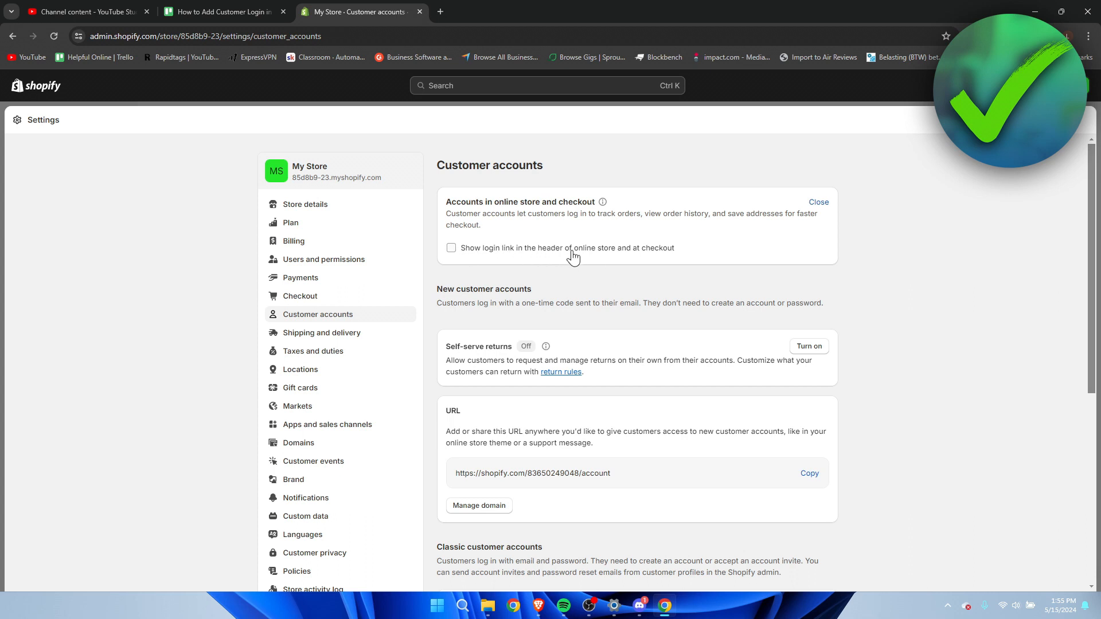
{"action": "left_click", "coordinate": [598, 252]}
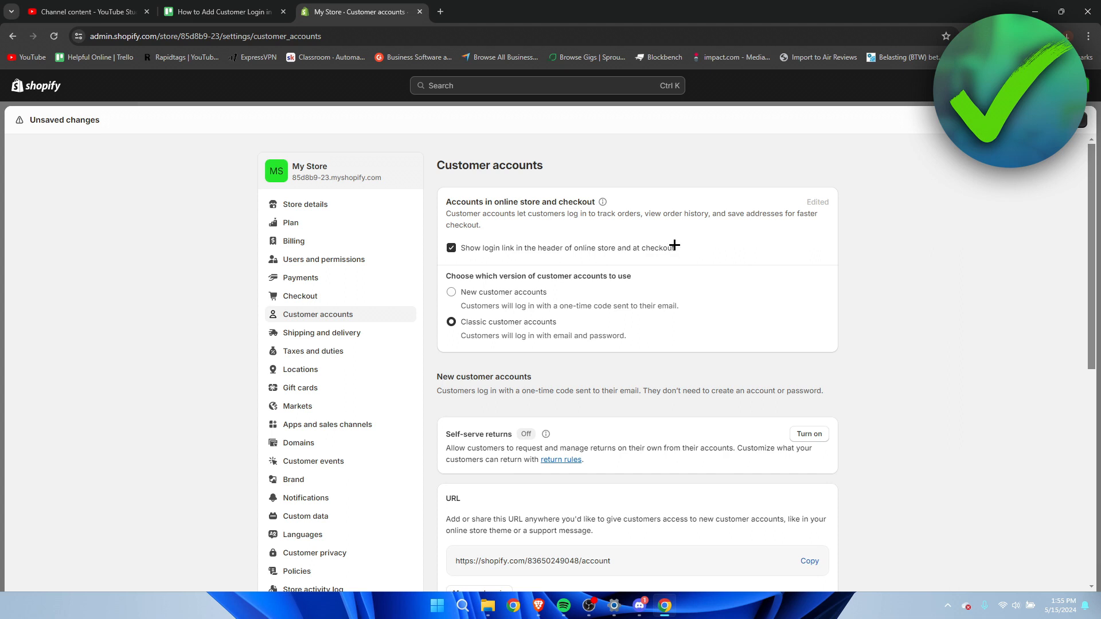
Choose classic customer accounts as the version to use and save the customer accounts settings
{"action": "left_click_drag", "start_coordinate": [464, 280], "coordinate": [641, 268]}
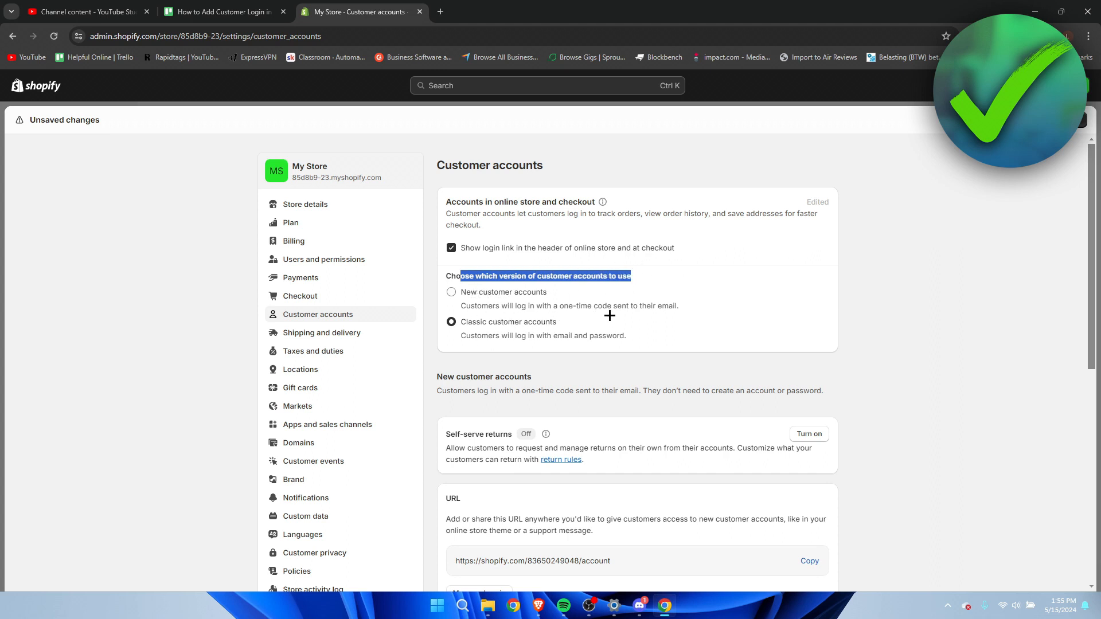
{"action": "left_click", "coordinate": [835, 329]}
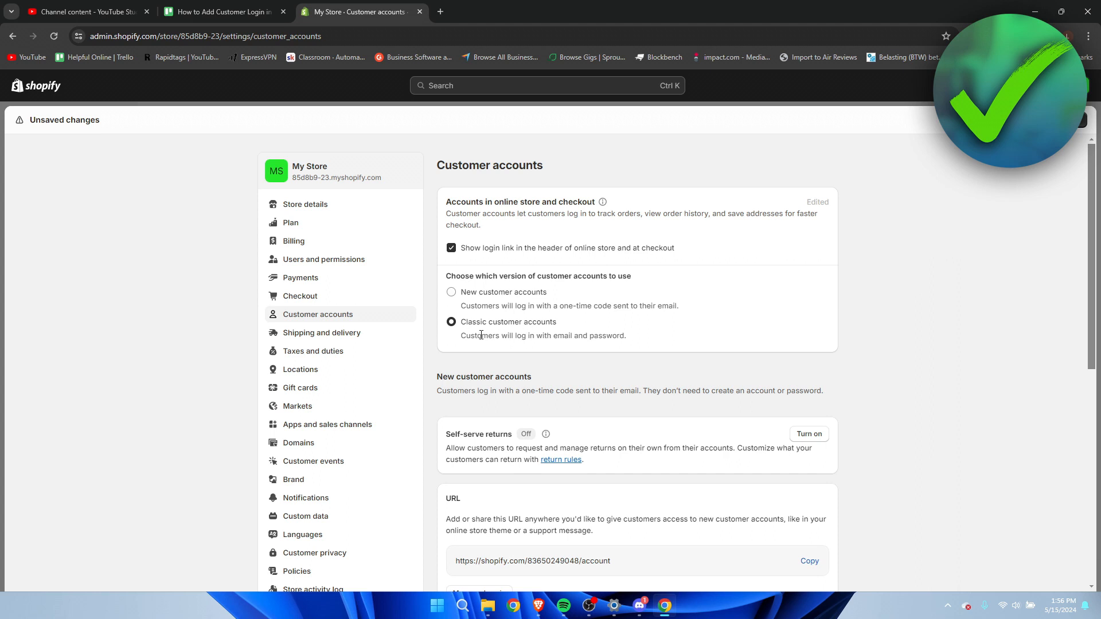
{"action": "left_click", "coordinate": [493, 304]}
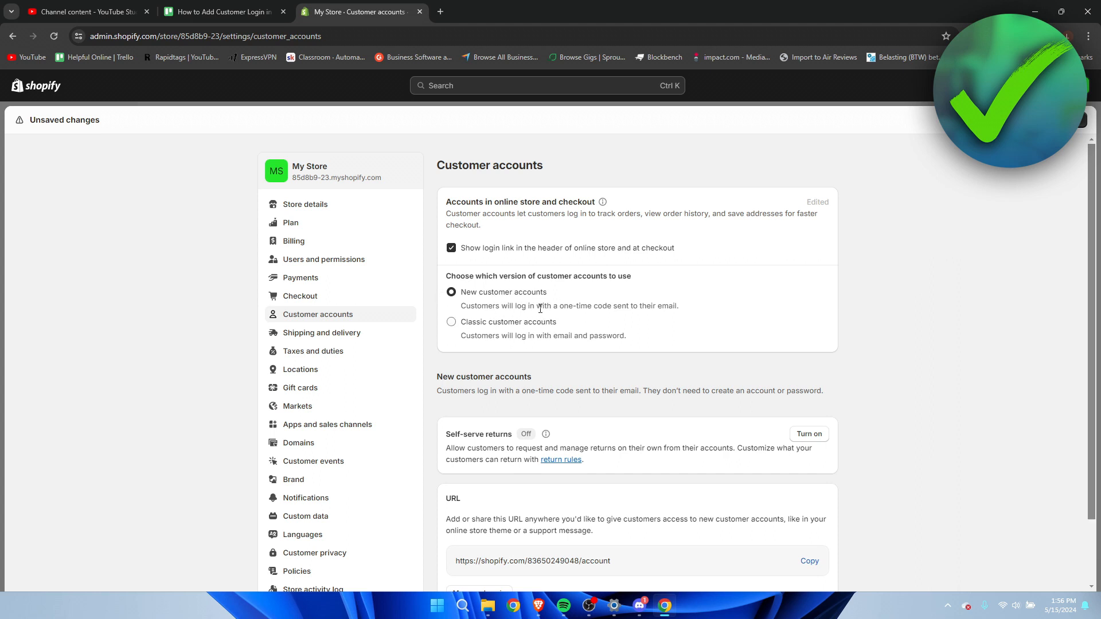
{"action": "left_click", "coordinate": [496, 335]}
{"action": "scroll", "coordinate": [550, 355], "scroll_direction": "down", "scroll_amount": 1}
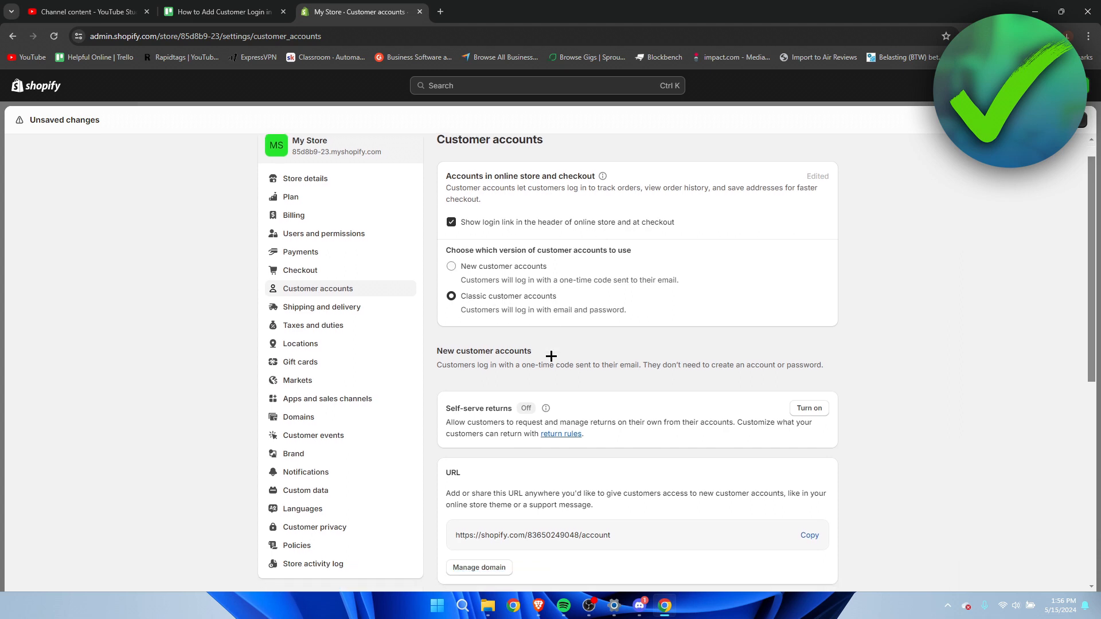
{"action": "left_click", "coordinate": [1085, 121]}
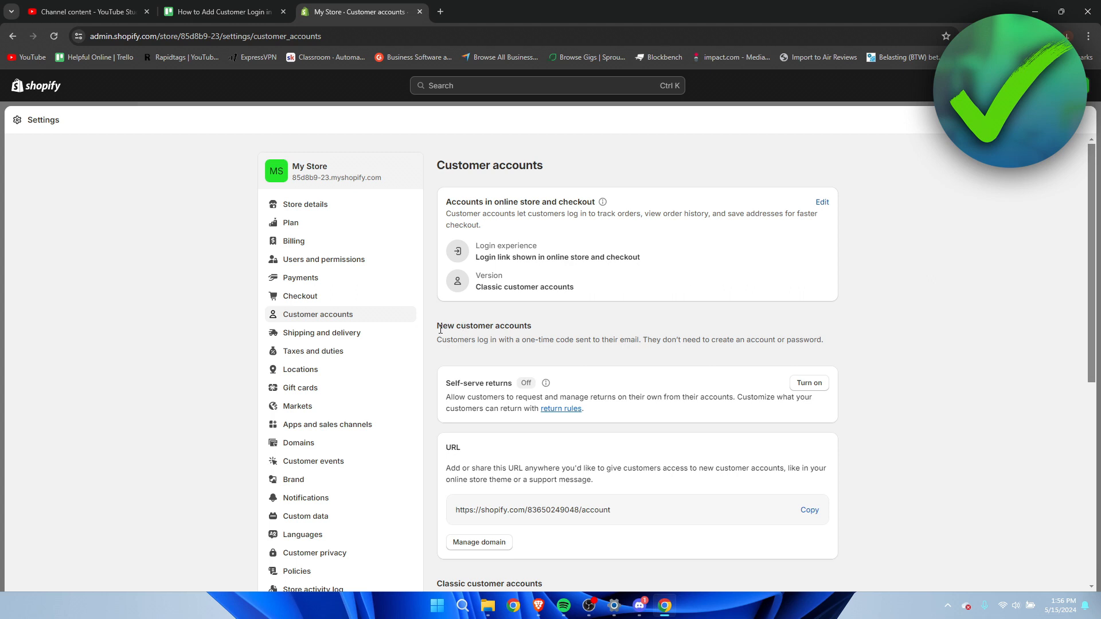
Review the new and classic customer accounts sections and copy the classic customer accounts URL
{"action": "left_click_drag", "start_coordinate": [438, 328], "coordinate": [551, 321]}
{"action": "left_click", "coordinate": [552, 320]}
{"action": "scroll", "coordinate": [573, 322], "scroll_direction": "down", "scroll_amount": 2}
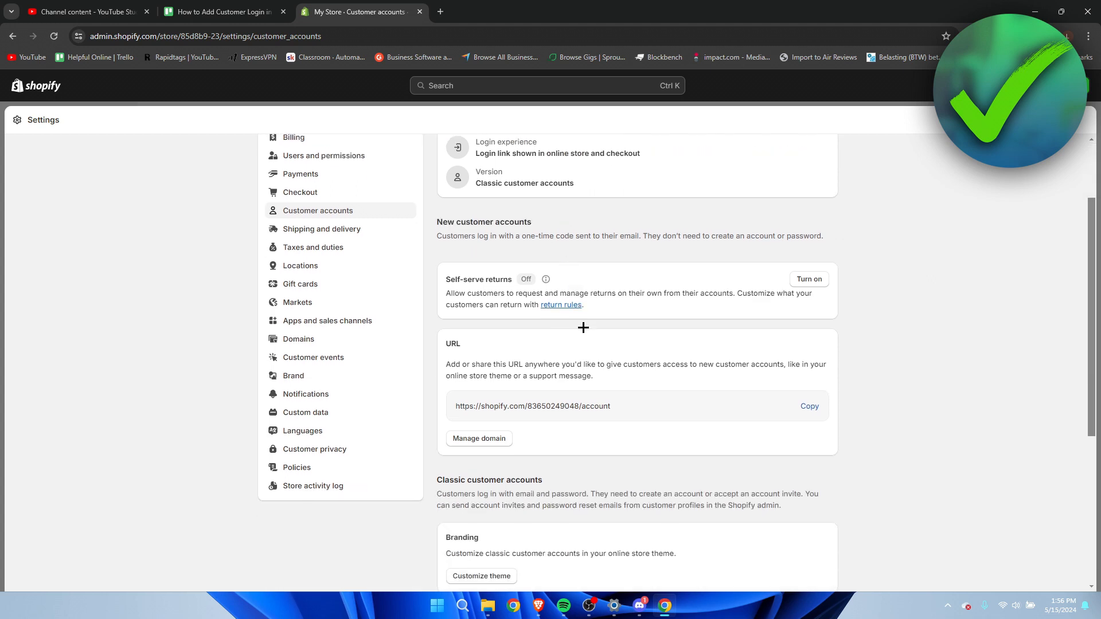
{"action": "scroll", "coordinate": [621, 395], "scroll_direction": "down", "scroll_amount": 2}
{"action": "left_click_drag", "start_coordinate": [427, 354], "coordinate": [585, 353]}
{"action": "left_click", "coordinate": [586, 354]}
{"action": "scroll", "coordinate": [586, 353], "scroll_direction": "down", "scroll_amount": 2}
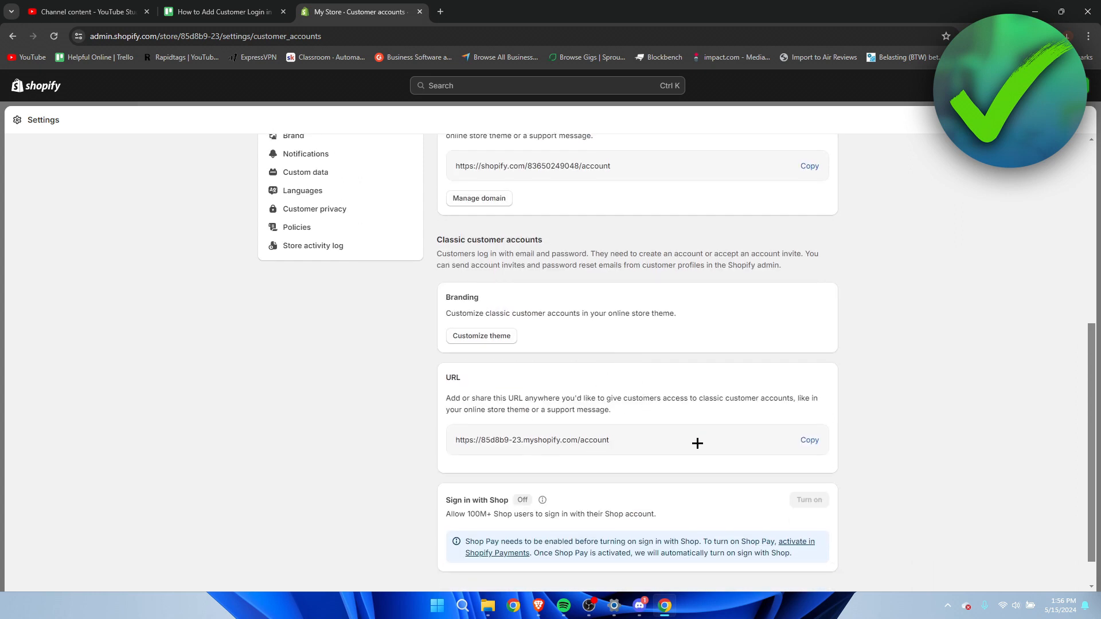
{"action": "scroll", "coordinate": [701, 443], "scroll_direction": "up", "scroll_amount": 2}
{"action": "scroll", "coordinate": [703, 443], "scroll_direction": "down", "scroll_amount": 1}
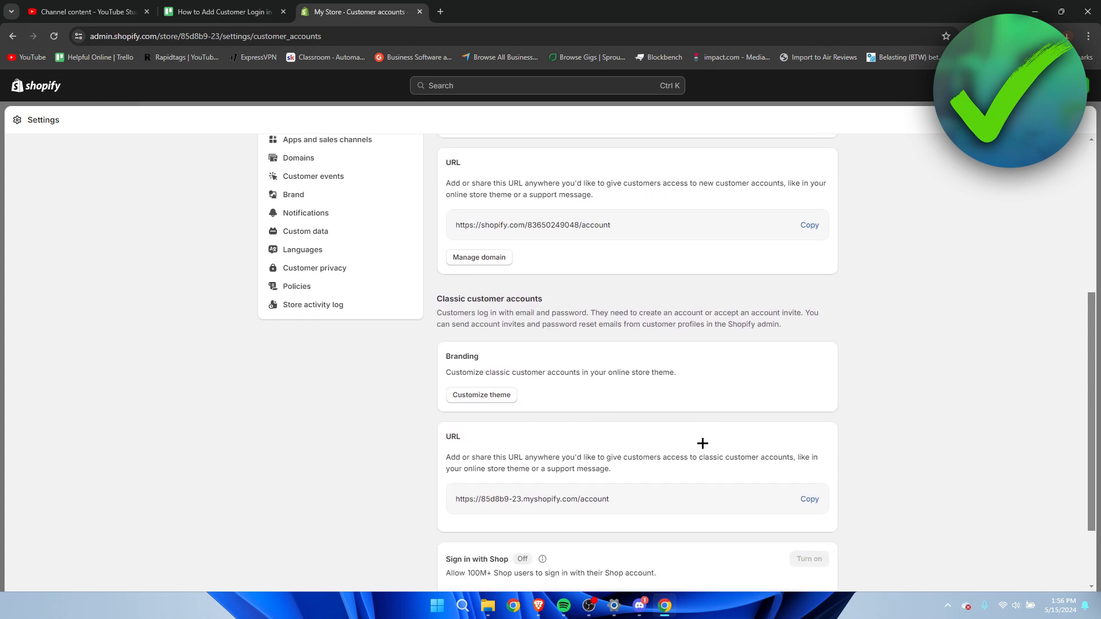
{"action": "left_click", "coordinate": [809, 497]}
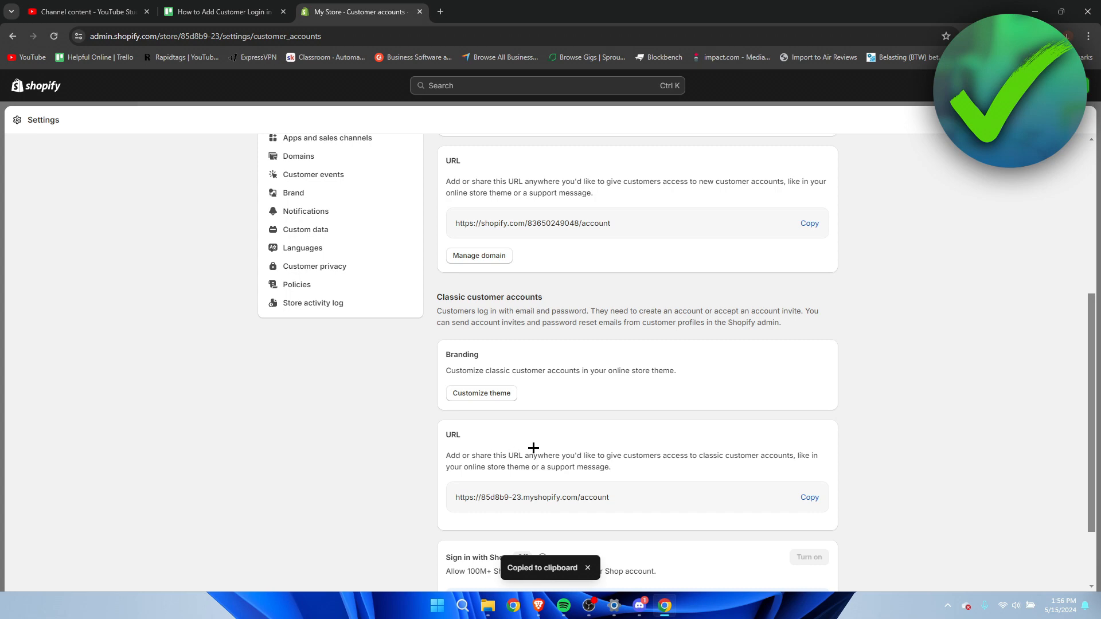
Close the settings and open the current Dawn theme of the online store for customization
{"action": "scroll", "coordinate": [534, 448], "scroll_direction": "up", "scroll_amount": 5}
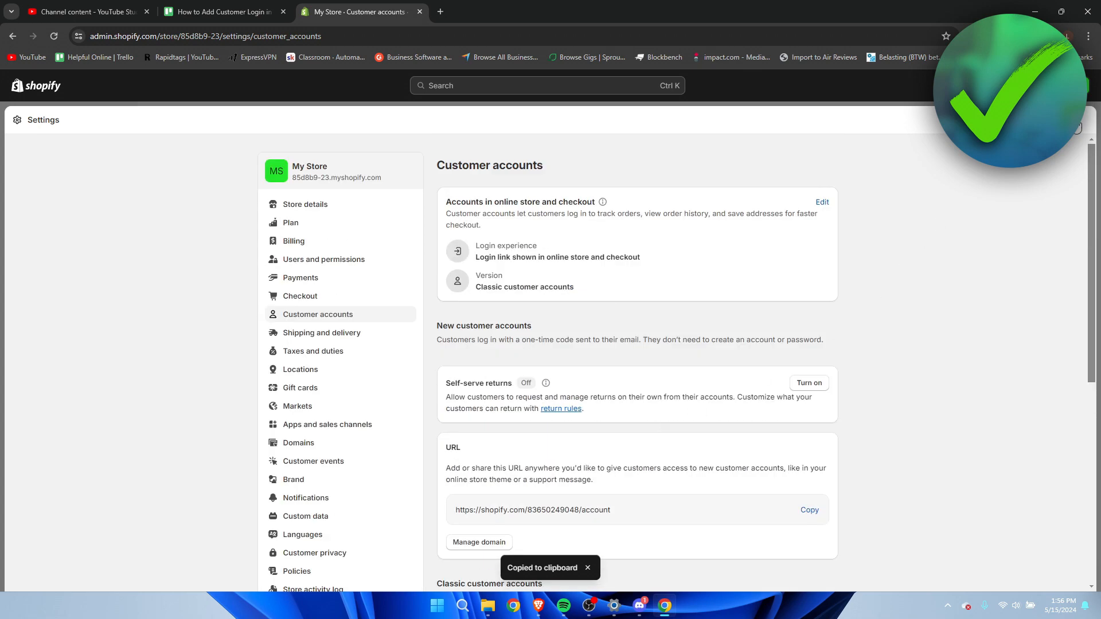
{"action": "key", "text": "Escape"}
{"action": "left_click", "coordinate": [50, 271]}
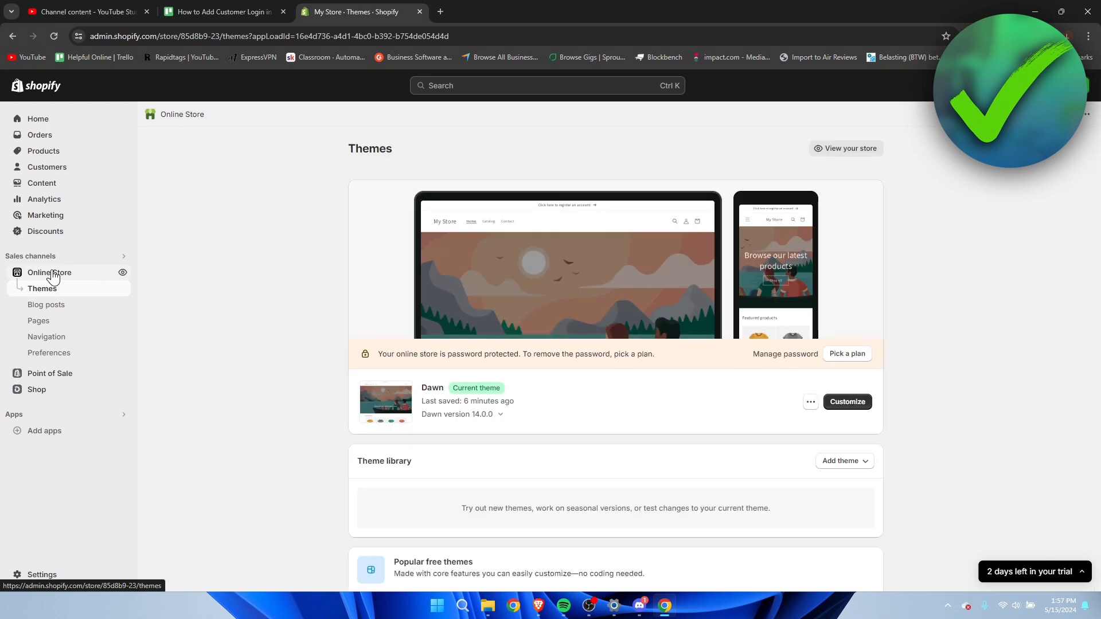
{"action": "left_click", "coordinate": [847, 401]}
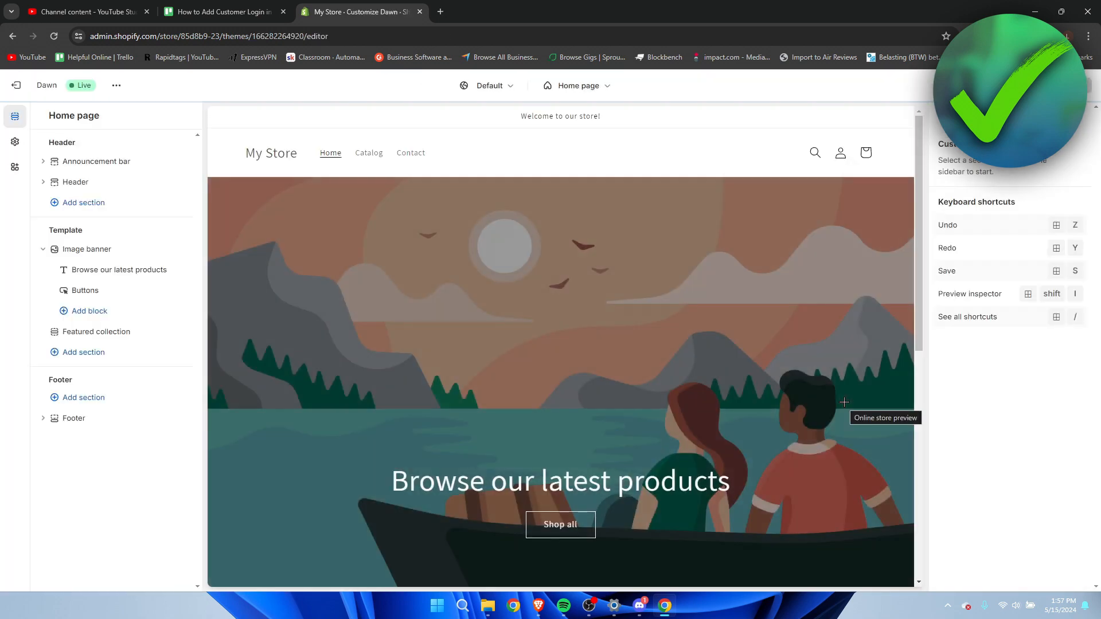
Preview the customer login page from the header's account link and go on to its account creation page
{"action": "left_click", "coordinate": [841, 159]}
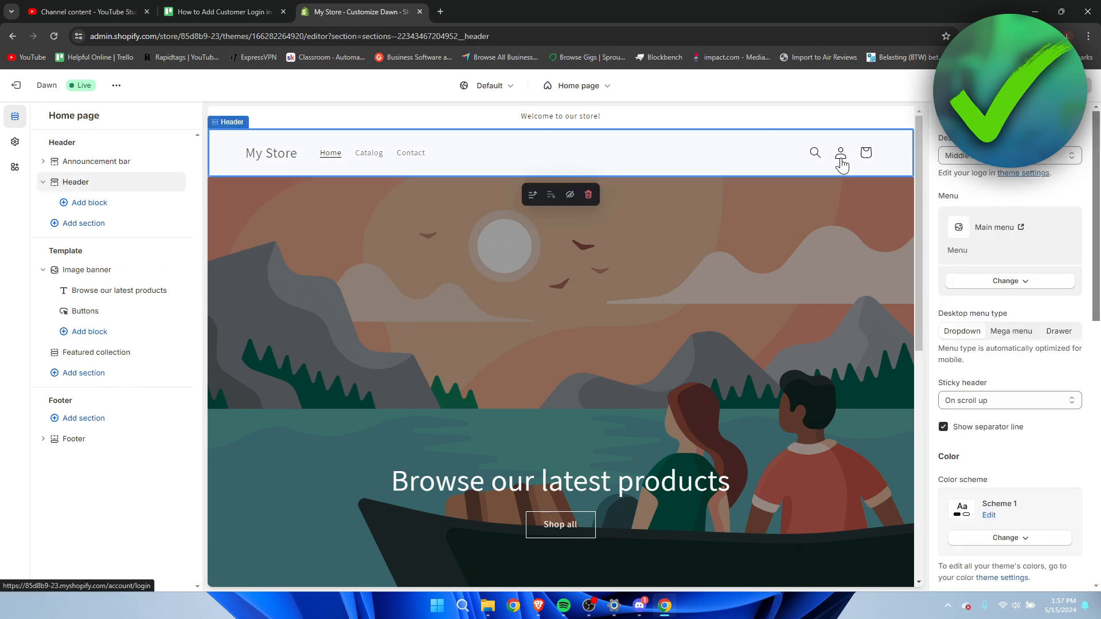
{"action": "left_click", "coordinate": [841, 162]}
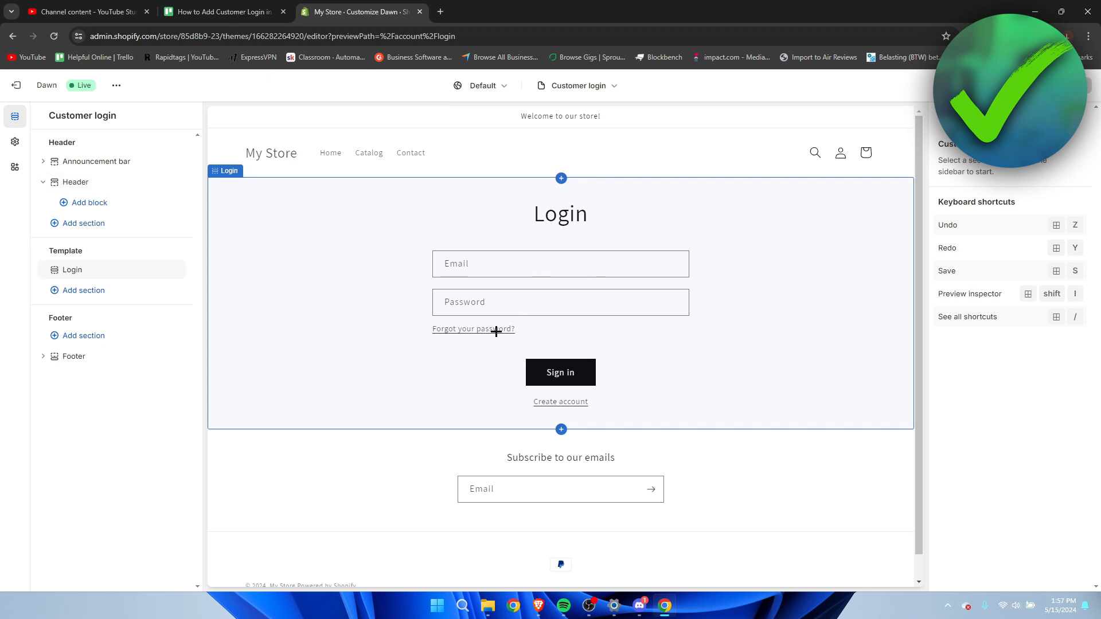
{"action": "left_click", "coordinate": [557, 401]}
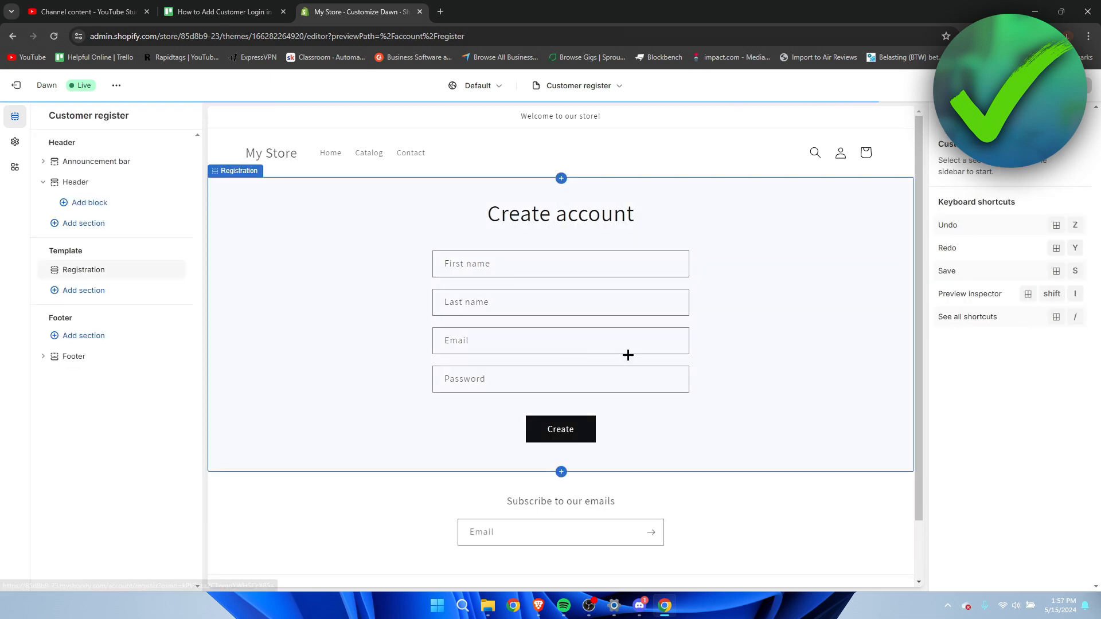
{"action": "left_click", "coordinate": [554, 120]}
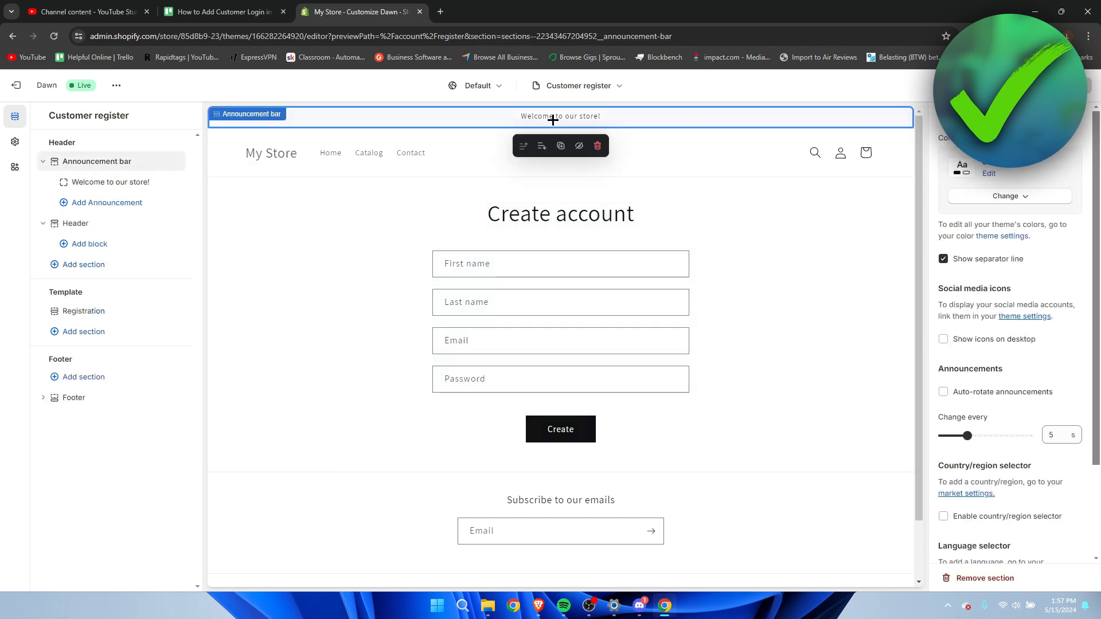
{"action": "left_click", "coordinate": [99, 202]}
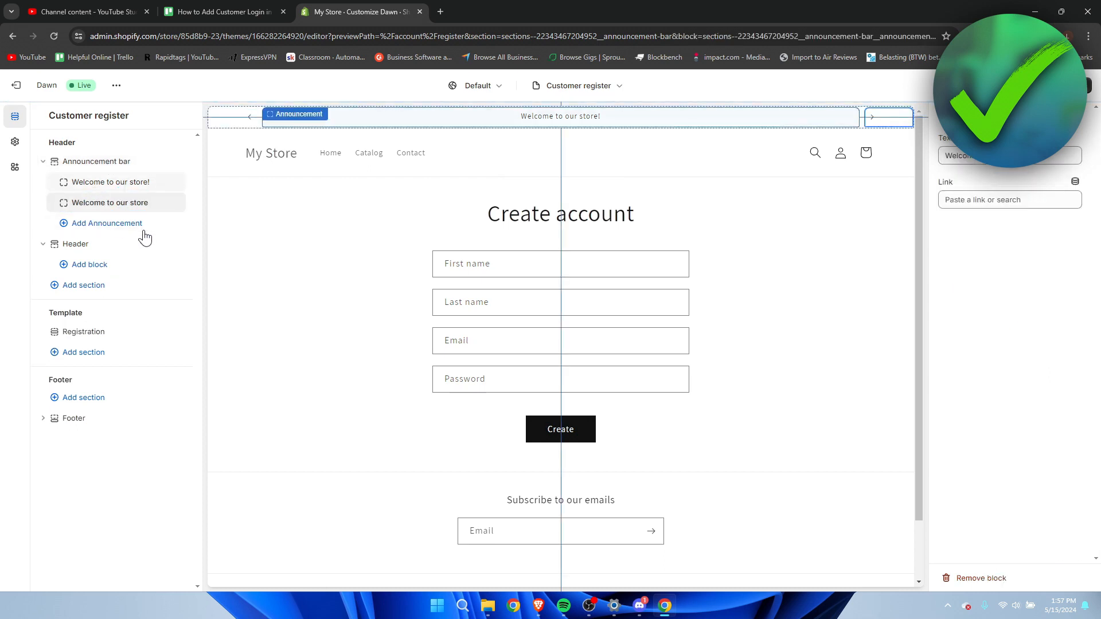
{"action": "left_click", "coordinate": [161, 202]}
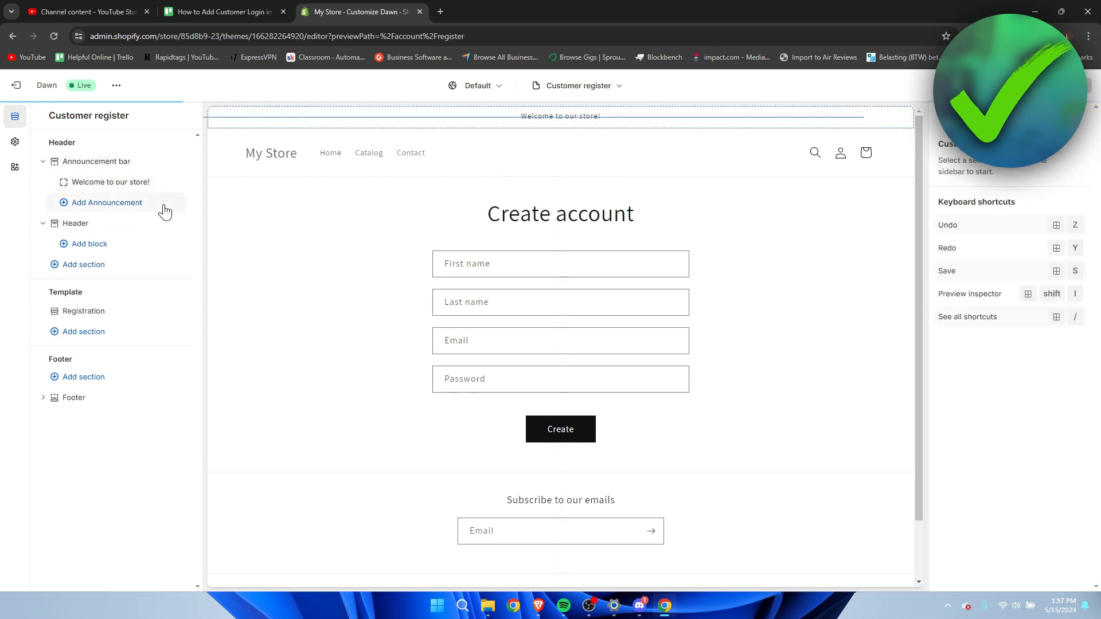
Change the welcome announcement's text to "Click here to register an account!", link it to the copied classic customer accounts URL, and save
{"action": "left_click", "coordinate": [107, 184]}
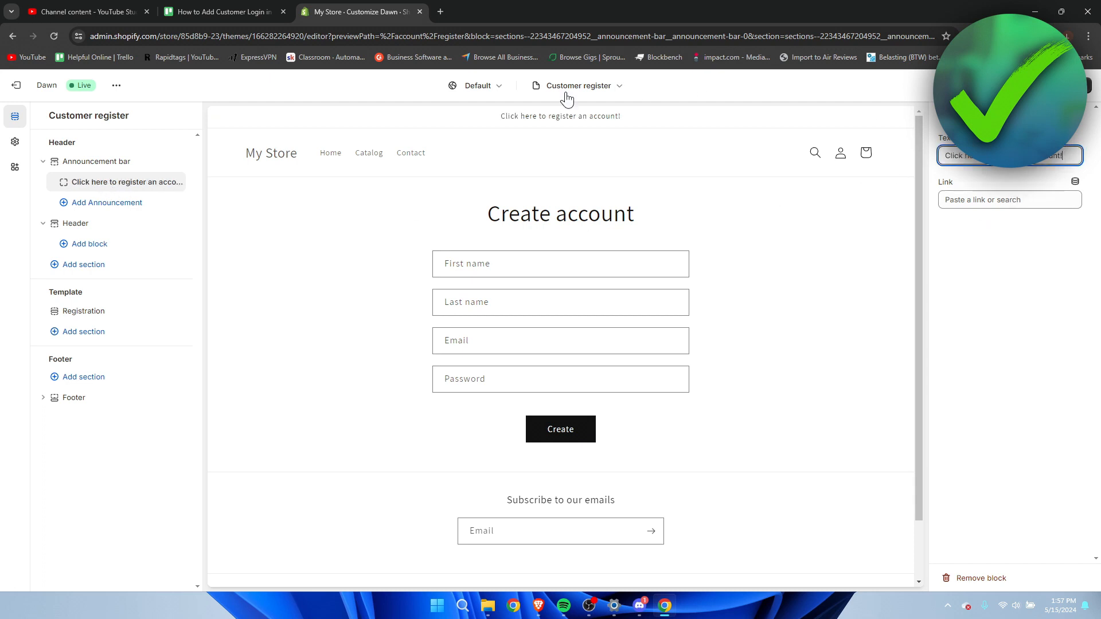
{"action": "left_click", "coordinate": [953, 181]}
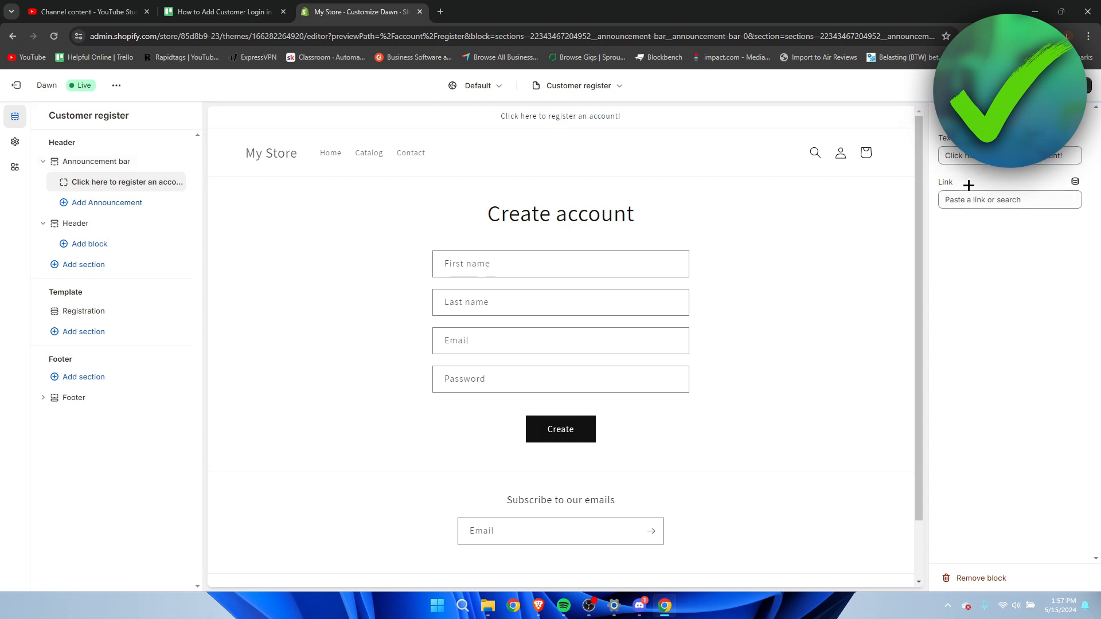
{"action": "left_click", "coordinate": [979, 199]}
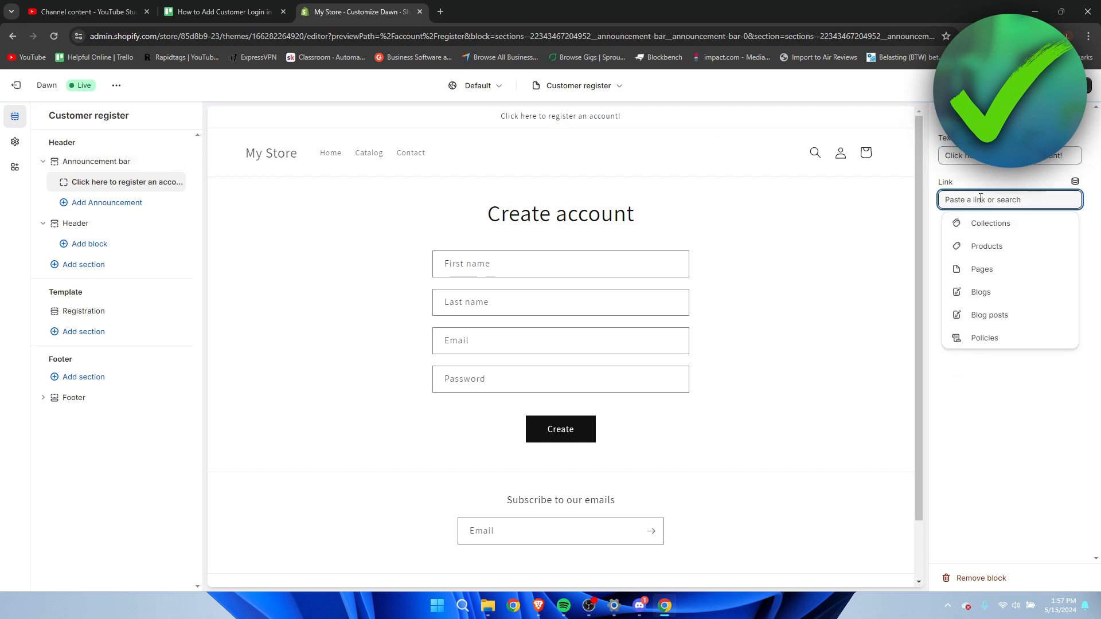
{"action": "key", "text": "ctrl+v"}
{"action": "key", "text": "Return"}
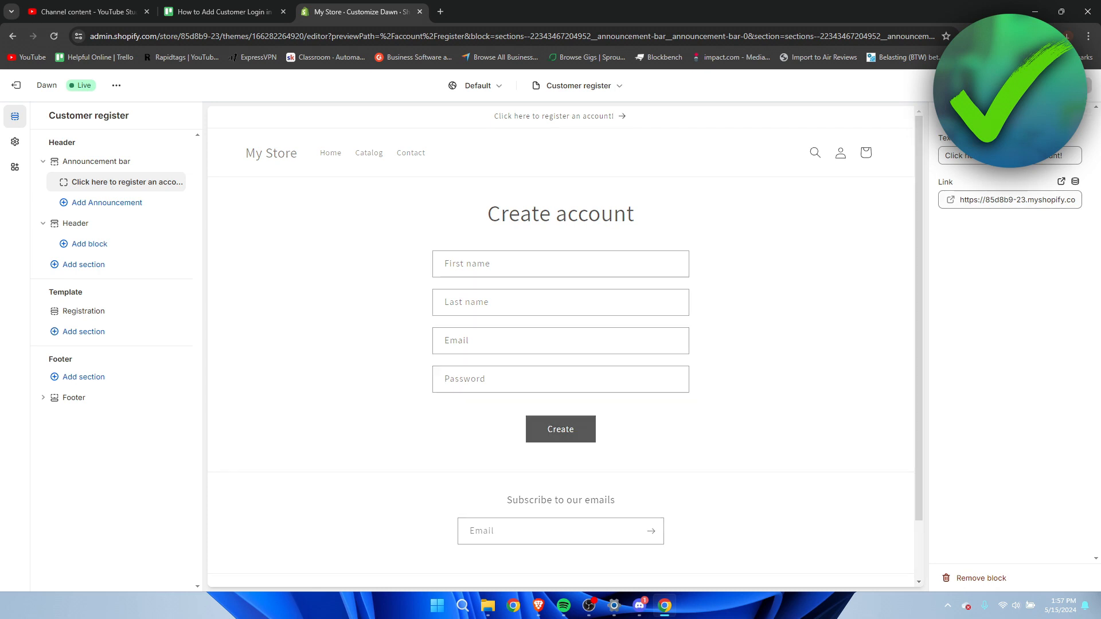
{"action": "key", "text": "ctrl+s"}
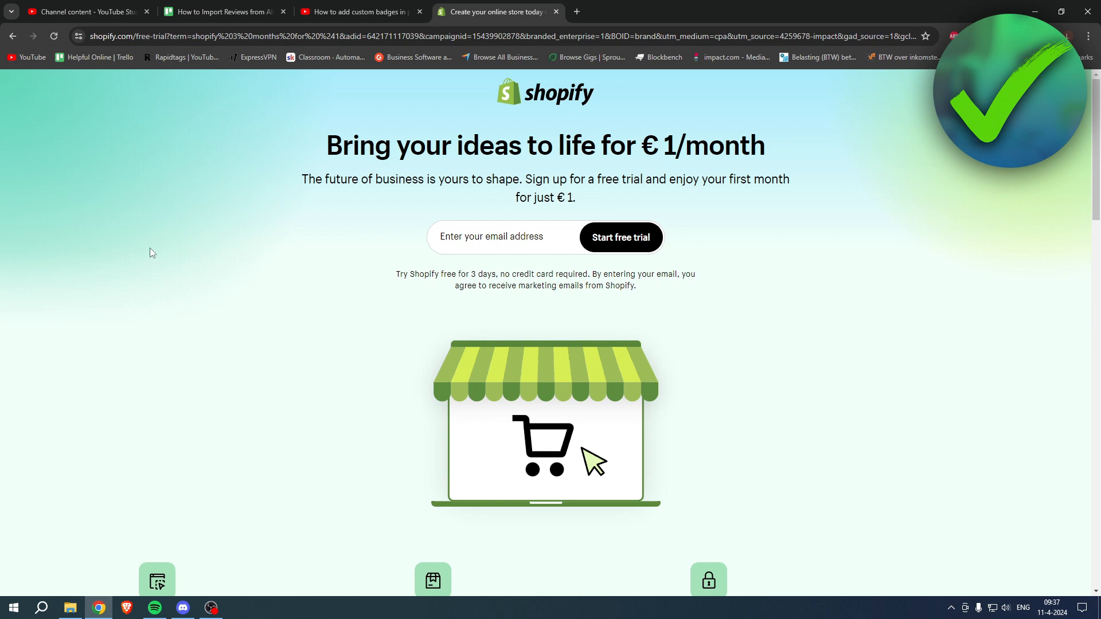
{"action": "left_click_drag", "start_coordinate": [321, 156], "coordinate": [764, 143]}
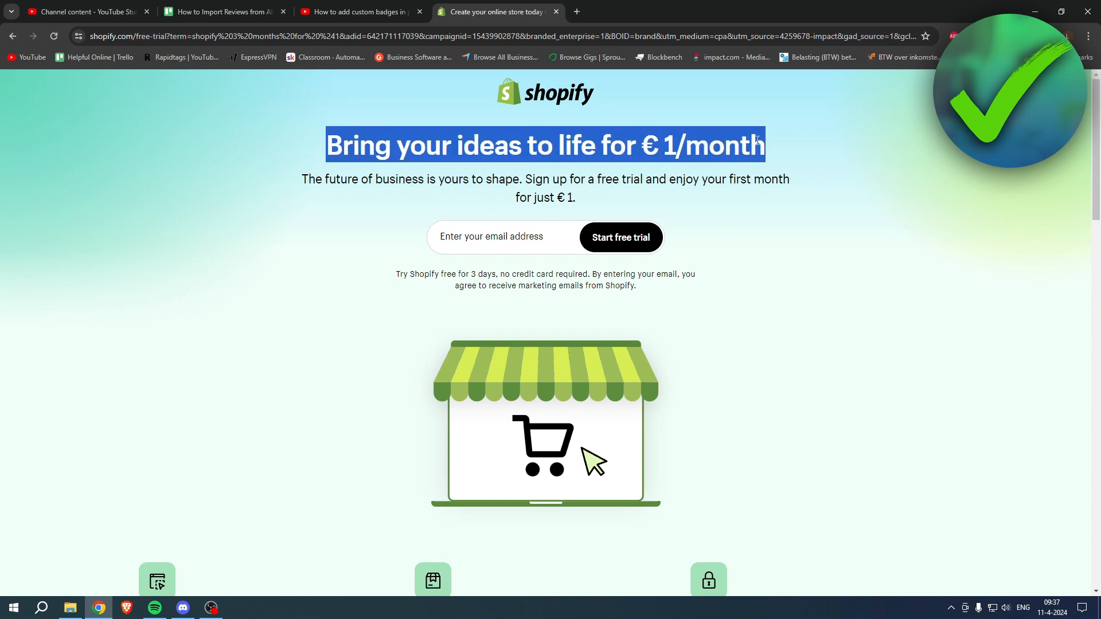
{"action": "left_click", "coordinate": [762, 148]}
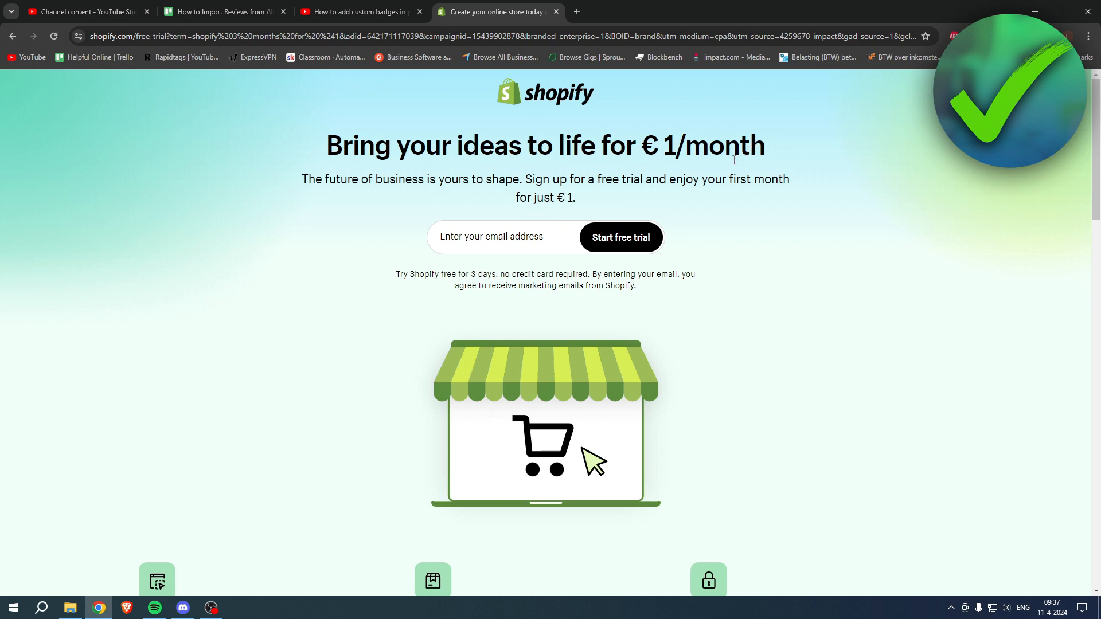
{"action": "left_click_drag", "start_coordinate": [539, 179], "coordinate": [795, 181]}
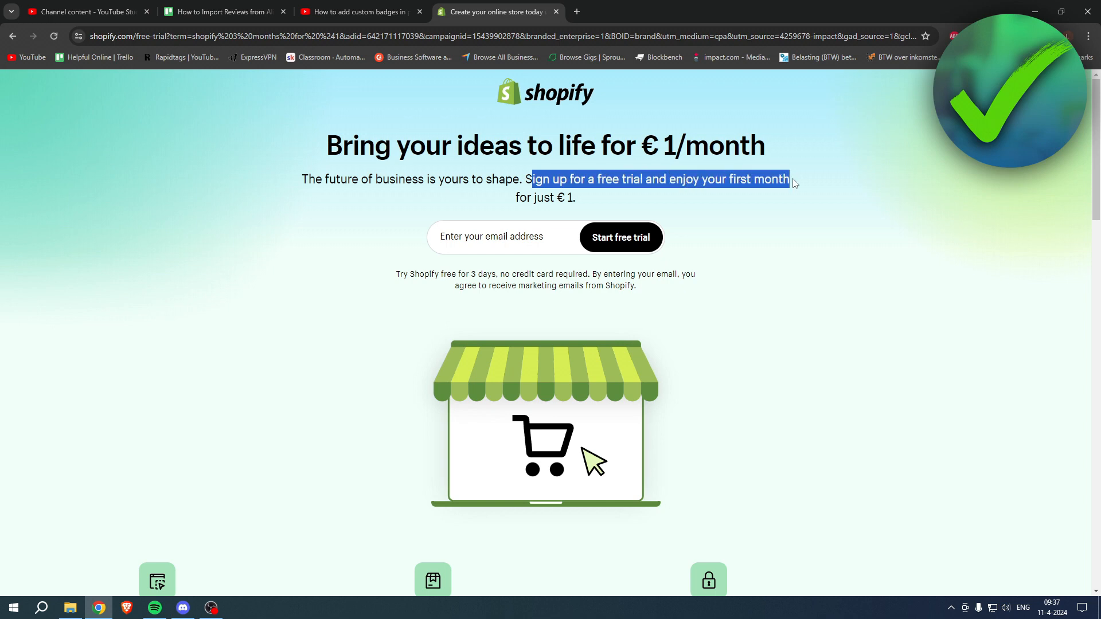
{"action": "left_click_drag", "start_coordinate": [516, 199], "coordinate": [583, 201]}
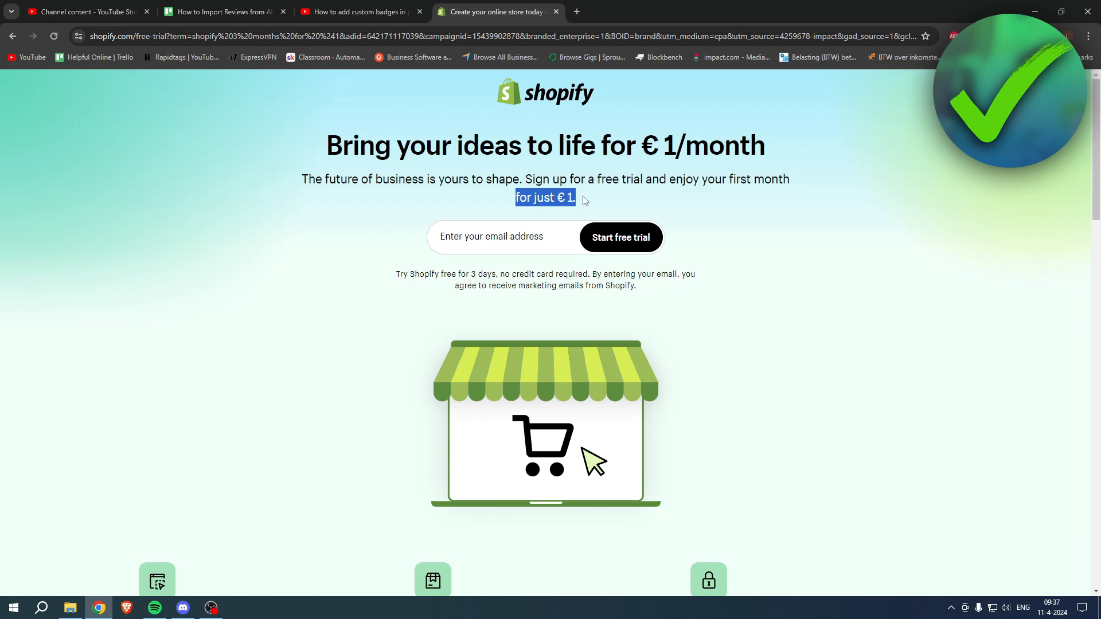
{"action": "left_click", "coordinate": [584, 200]}
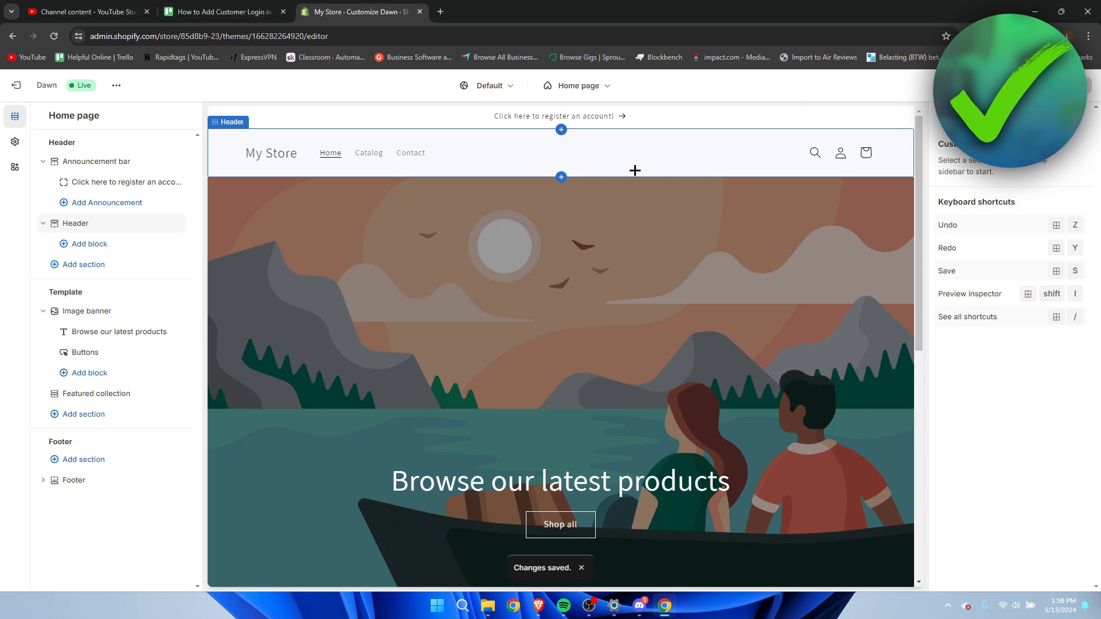
Test the announcement bar's account registration link in the home page preview
{"action": "left_click", "coordinate": [566, 116]}
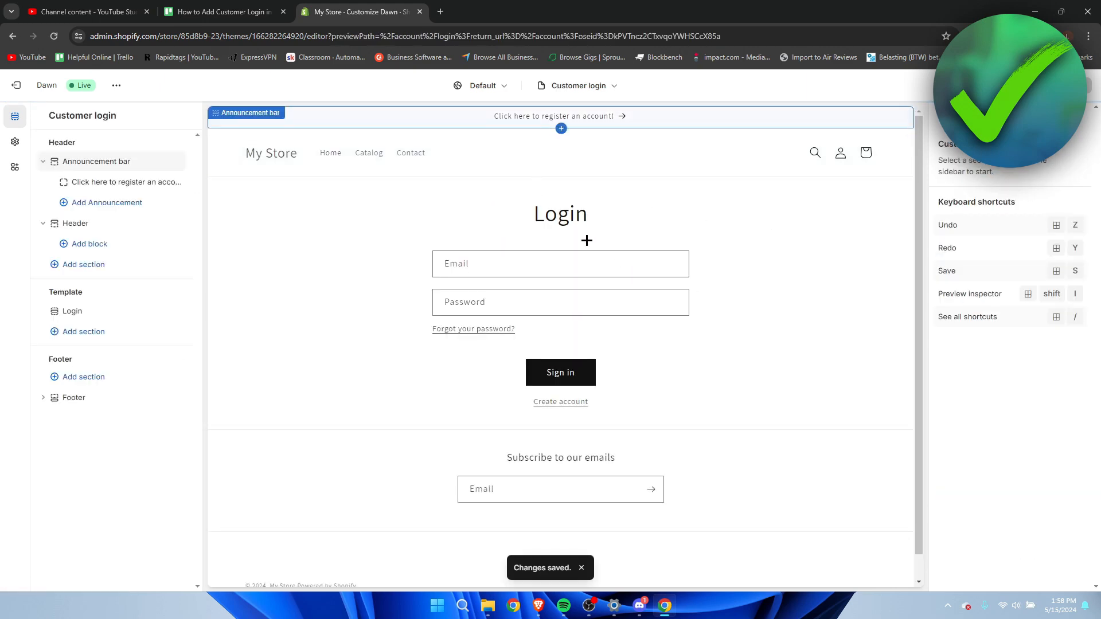
Follow the Create account link on the previewed login page and look over the live storefront's home page down to its footer
{"action": "left_click", "coordinate": [565, 410]}
{"action": "left_click", "coordinate": [565, 408]}
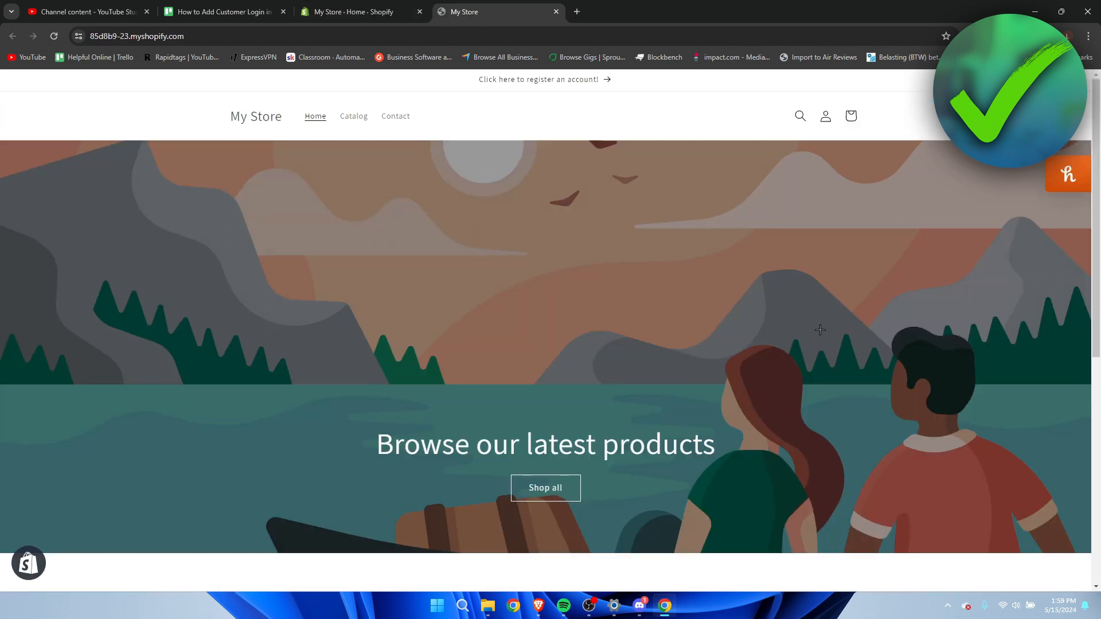
{"action": "scroll", "coordinate": [711, 301], "scroll_direction": "down", "scroll_amount": 5}
{"action": "scroll", "coordinate": [711, 302], "scroll_direction": "down", "scroll_amount": 2}
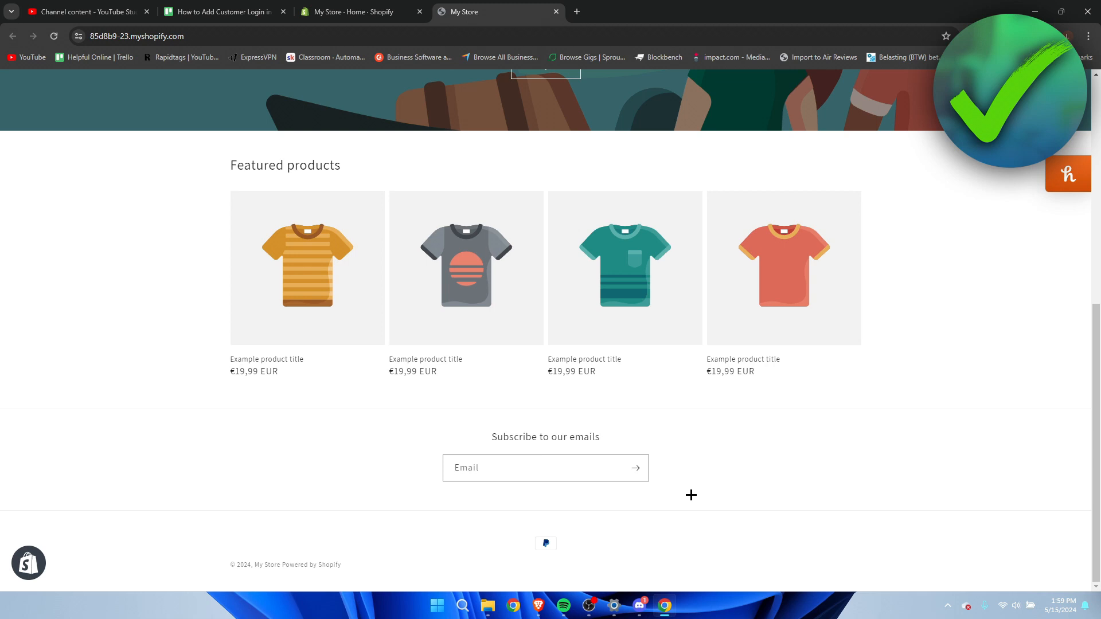
{"action": "scroll", "coordinate": [691, 495], "scroll_direction": "up", "scroll_amount": 8}
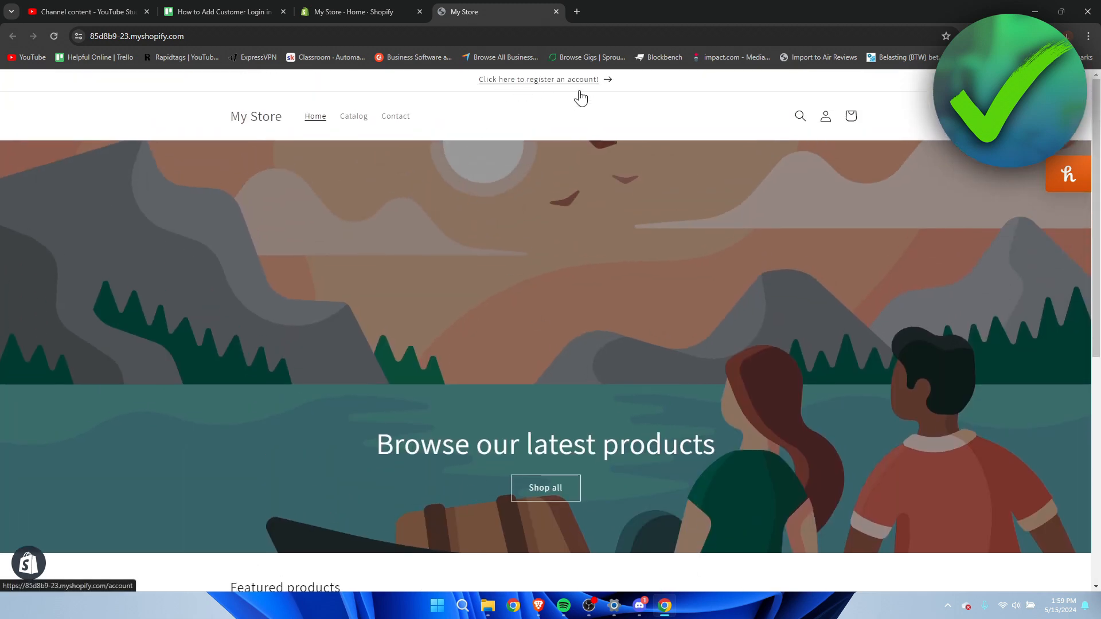
{"action": "scroll", "coordinate": [526, 449], "scroll_direction": "down", "scroll_amount": 7}
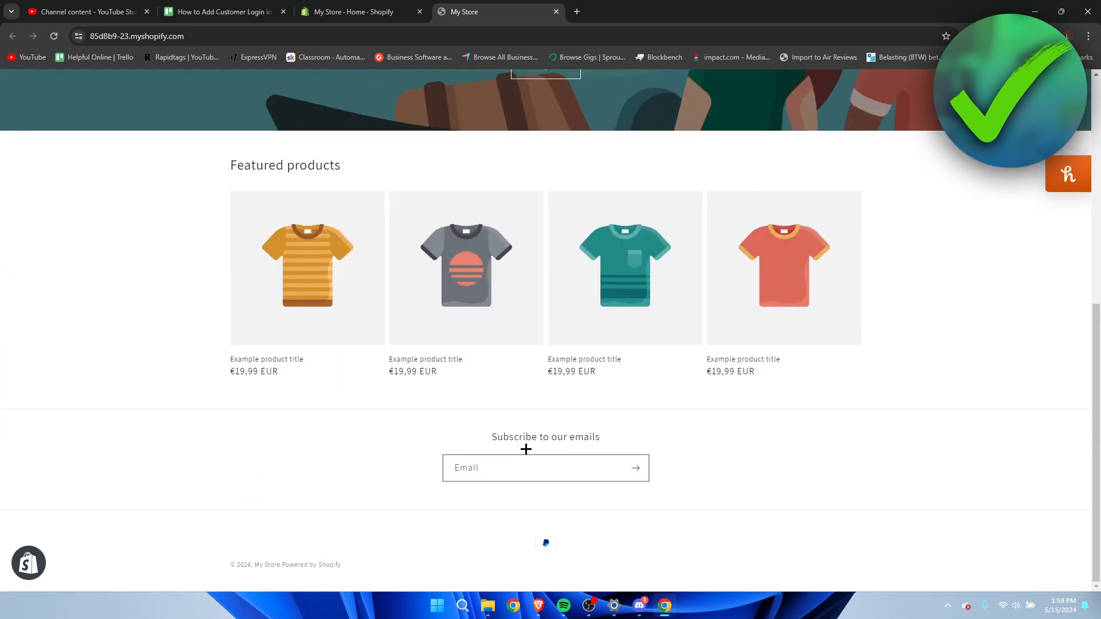
Close the storefront tab and open the Footer menu from the online store's navigation settings
{"action": "left_click", "coordinate": [556, 10]}
{"action": "left_click", "coordinate": [52, 273]}
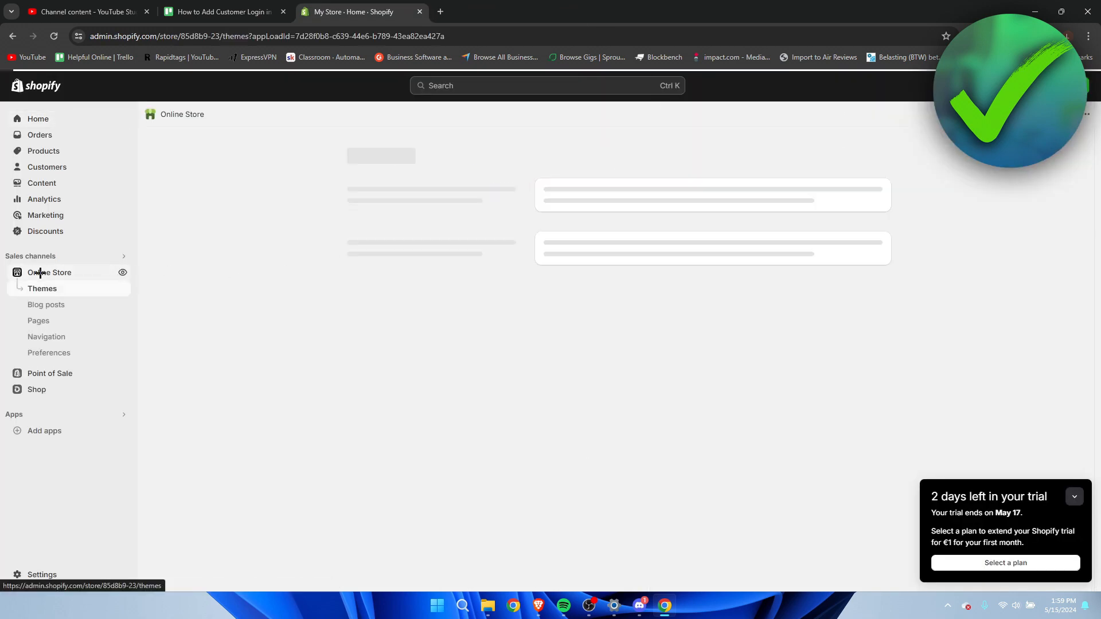
{"action": "left_click", "coordinate": [69, 337]}
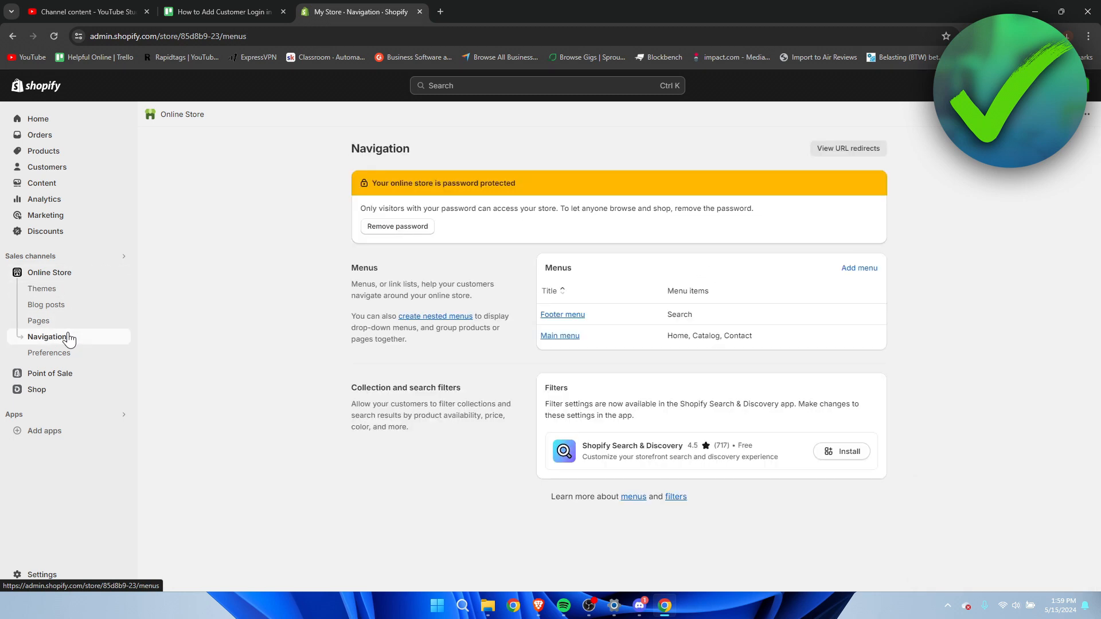
{"action": "left_click", "coordinate": [567, 316]}
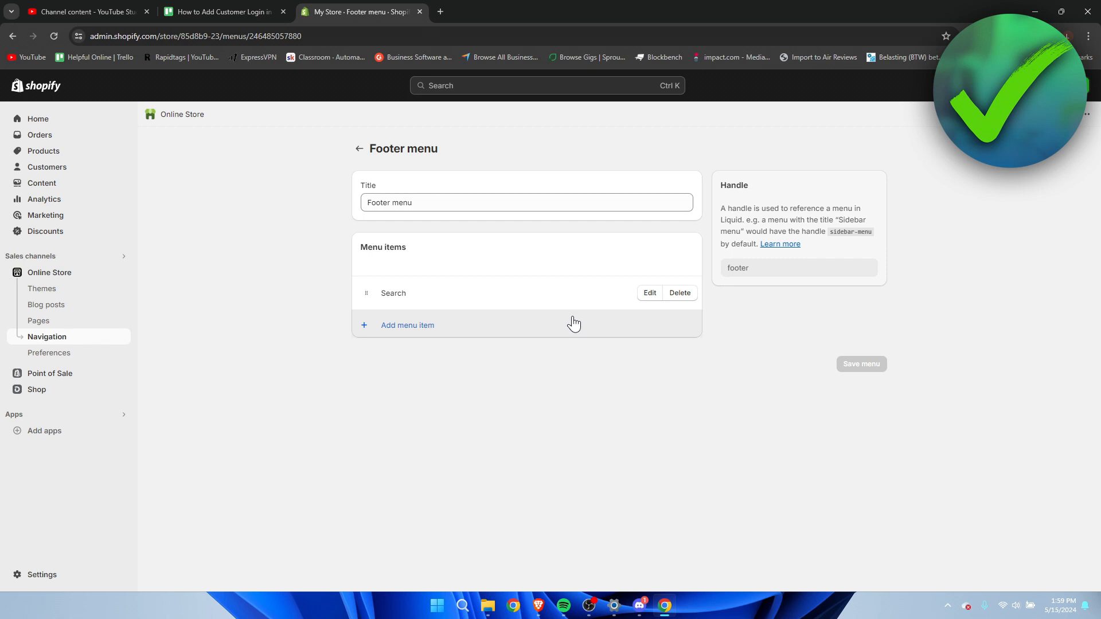
{"action": "left_click", "coordinate": [417, 325]}
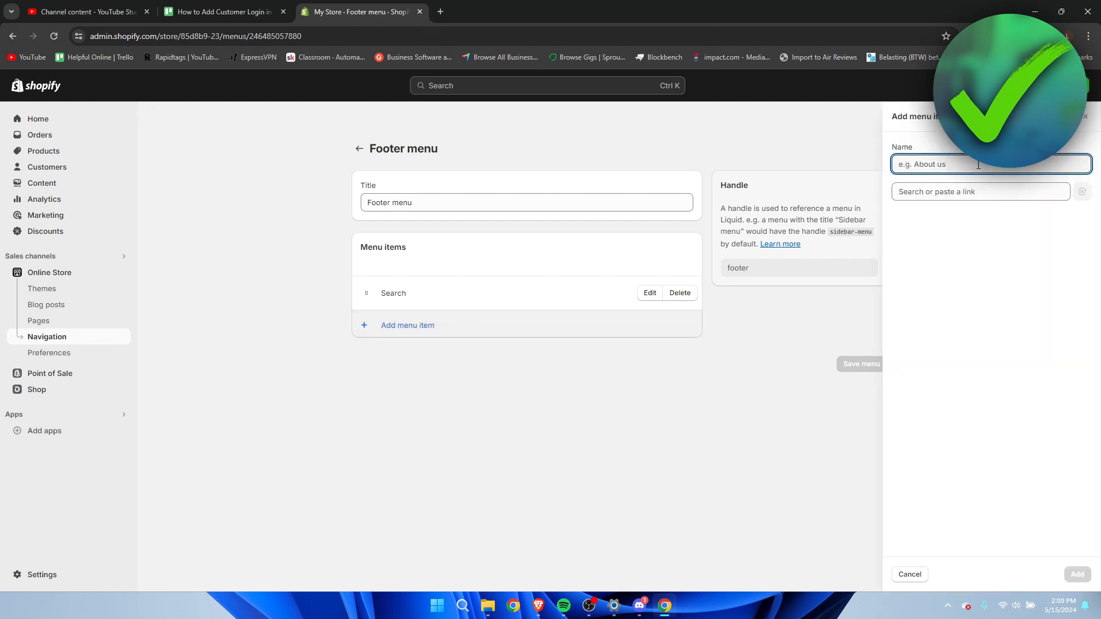
{"action": "type", "text": "Regi"}
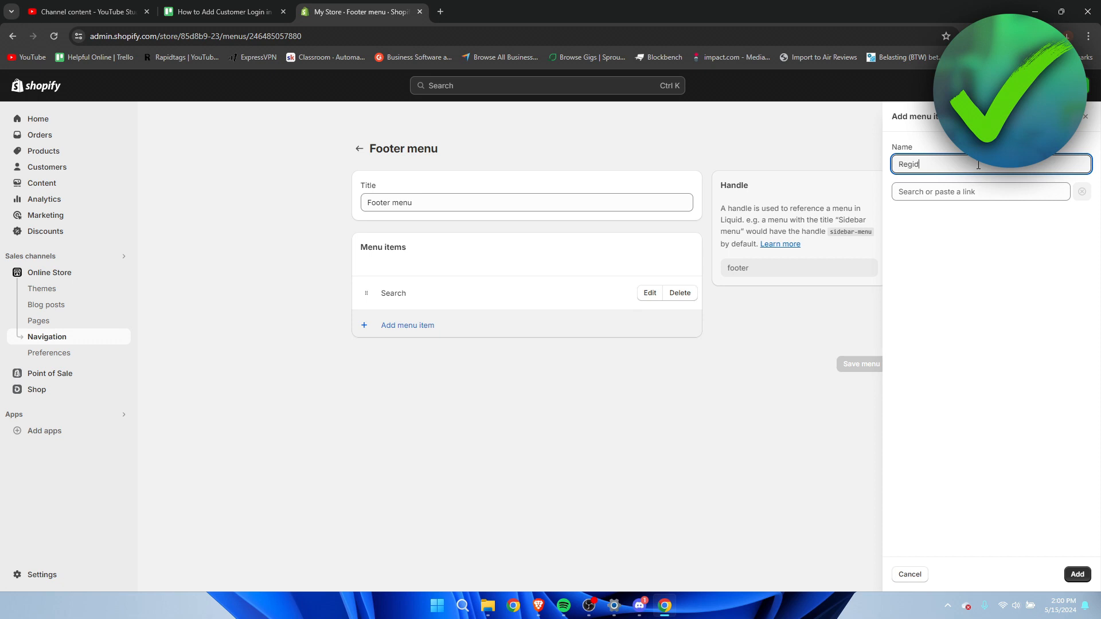
{"action": "type", "text": "ster here!"}
{"action": "left_click", "coordinate": [955, 190]}
{"action": "key", "text": "ctrl+v"}
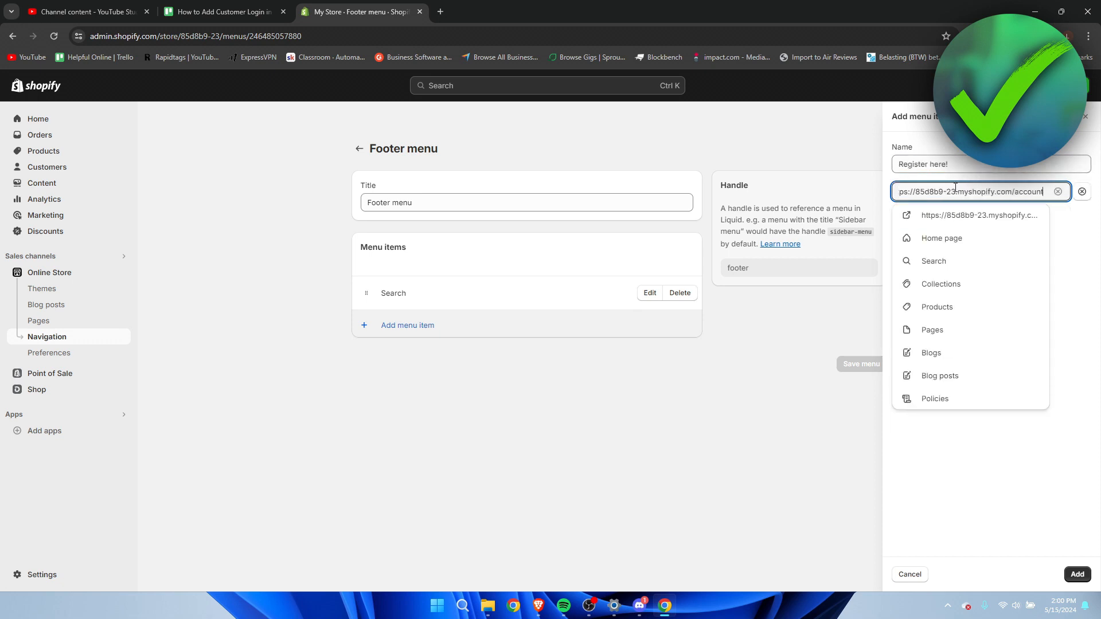
{"action": "left_click", "coordinate": [963, 225]}
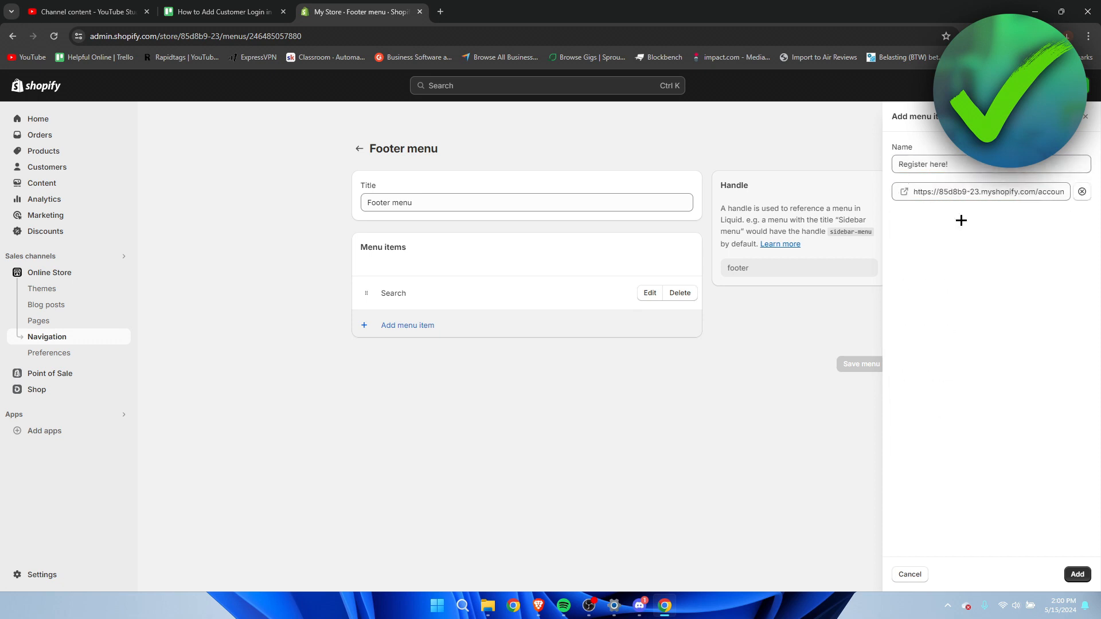
{"action": "left_click", "coordinate": [1077, 574]}
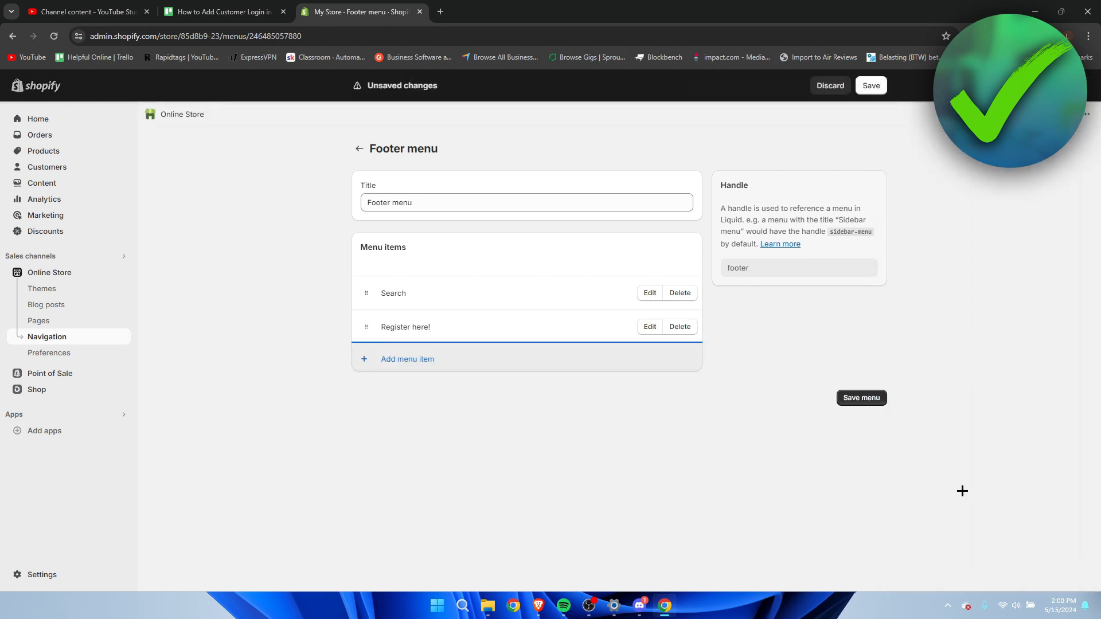
{"action": "left_click", "coordinate": [870, 85]}
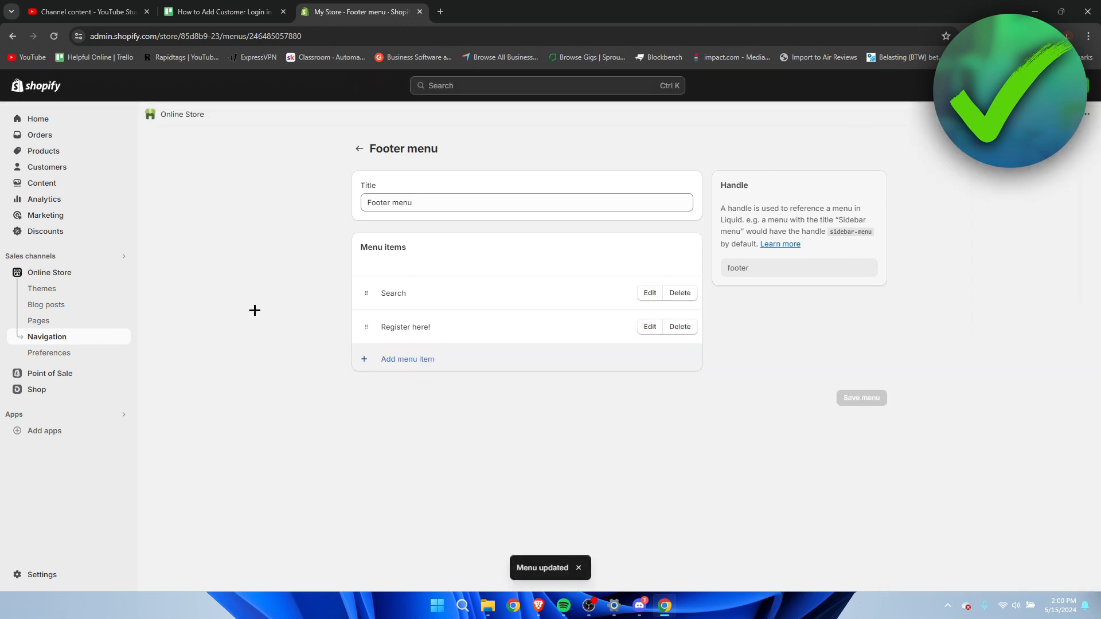
Open the current Dawn theme for customization and add a Menu block to the home page's footer
{"action": "left_click", "coordinate": [43, 285]}
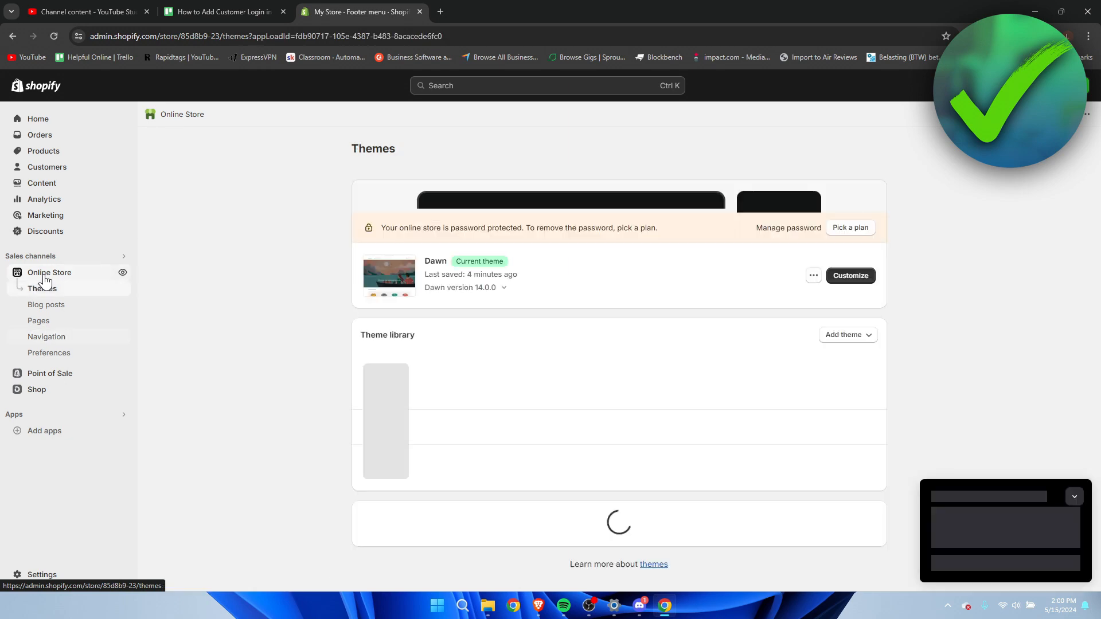
{"action": "left_click", "coordinate": [847, 402]}
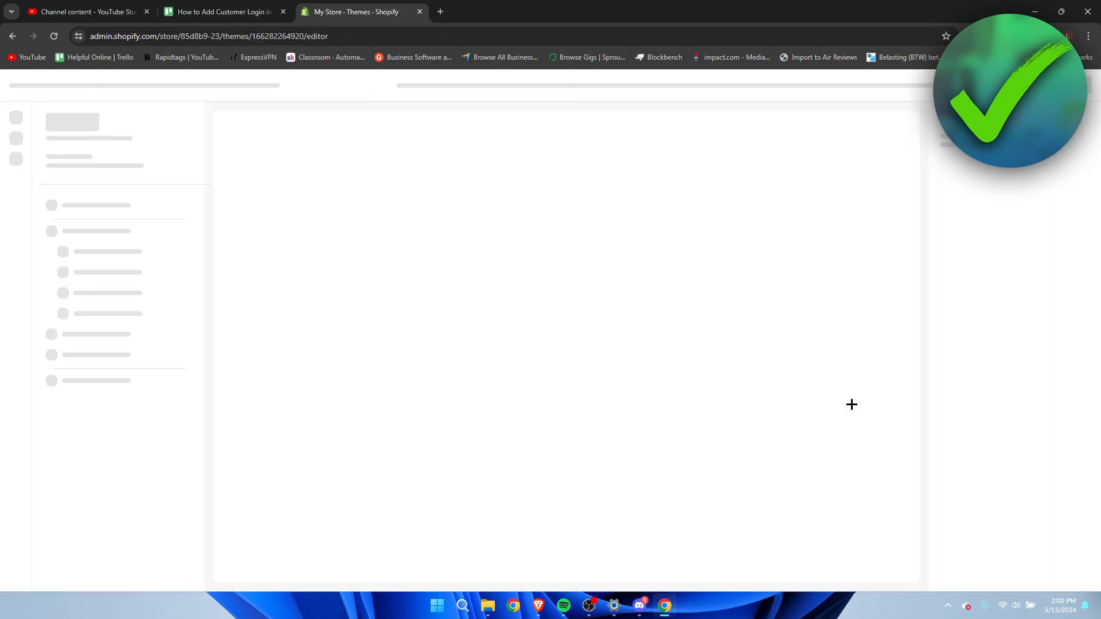
{"action": "left_click", "coordinate": [84, 421]}
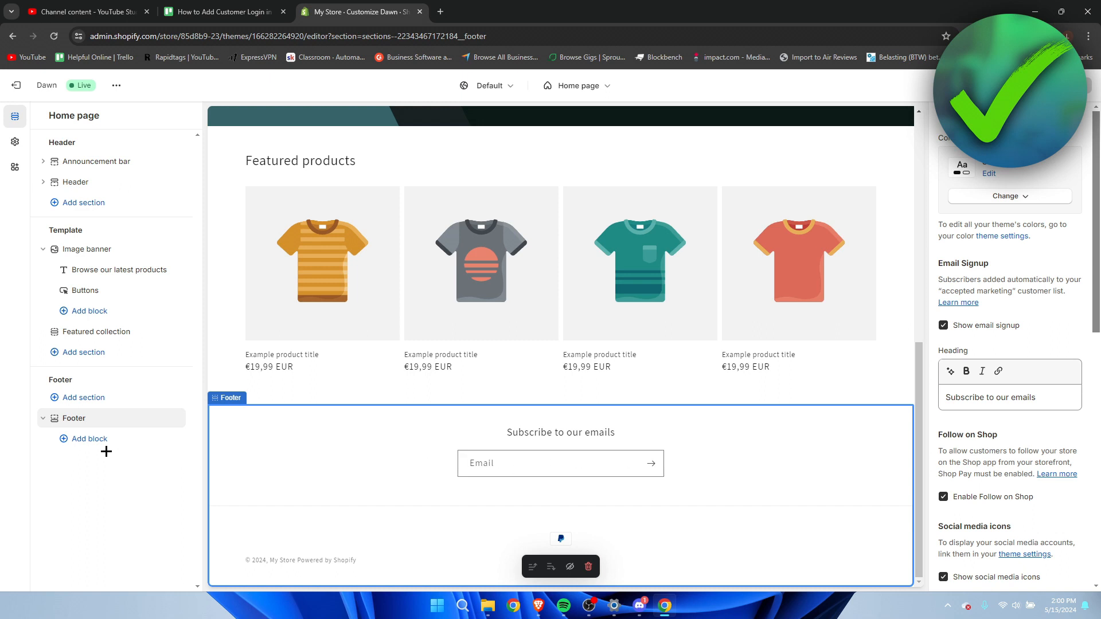
{"action": "left_click", "coordinate": [96, 442]}
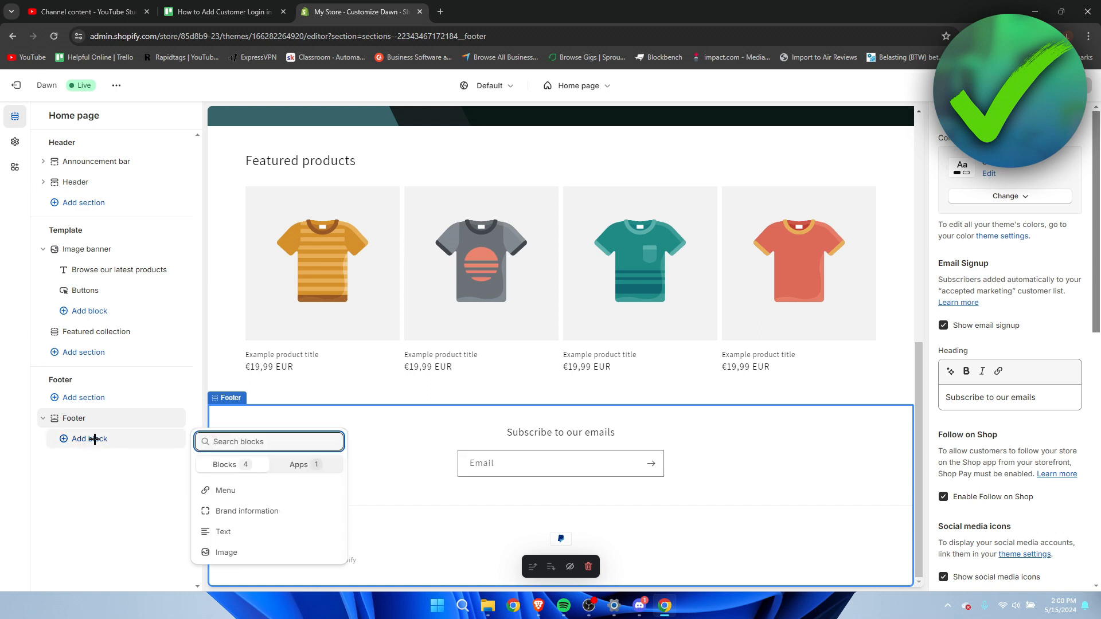
{"action": "left_click", "coordinate": [304, 497]}
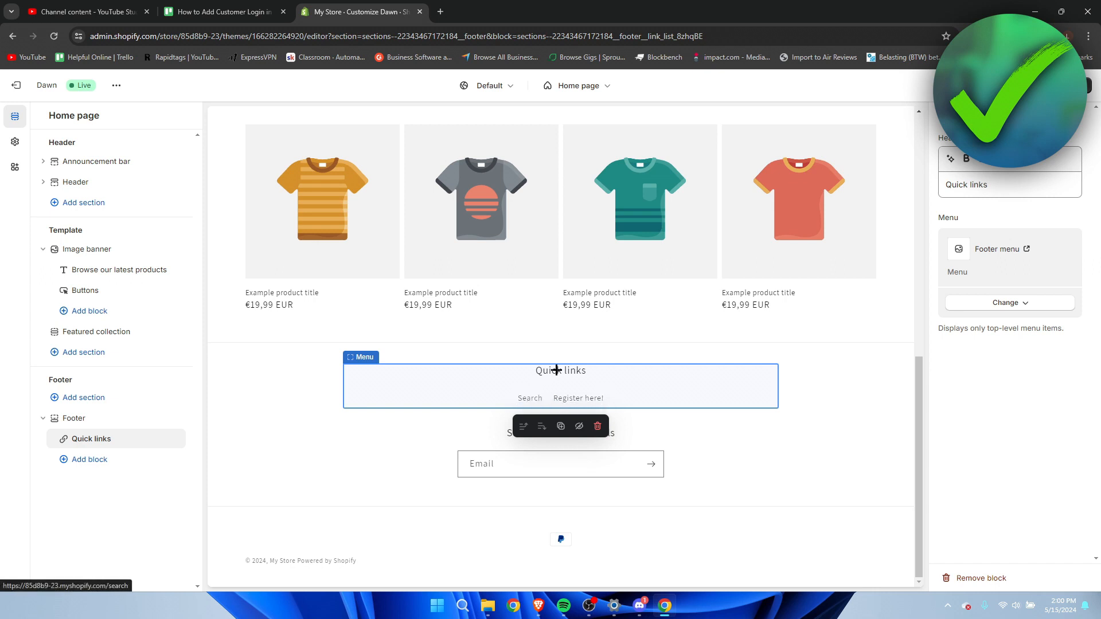
{"action": "left_click_drag", "start_coordinate": [1002, 178], "coordinate": [923, 183]}
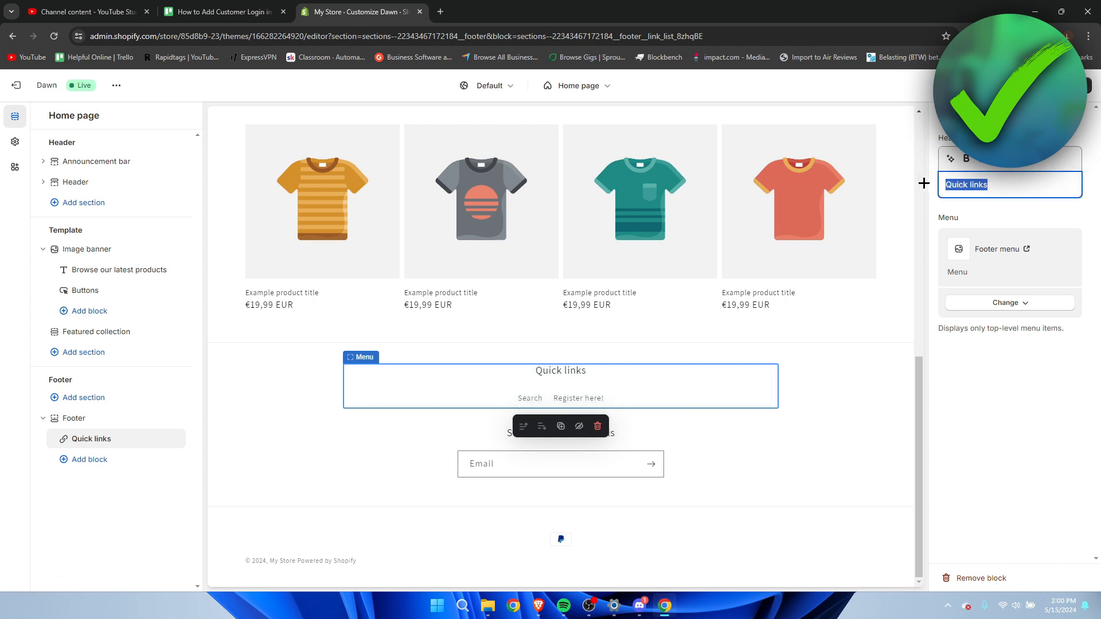
Test the footer menu's Search link, return to the home page, and try its "Register here!" link
{"action": "left_click", "coordinate": [528, 398]}
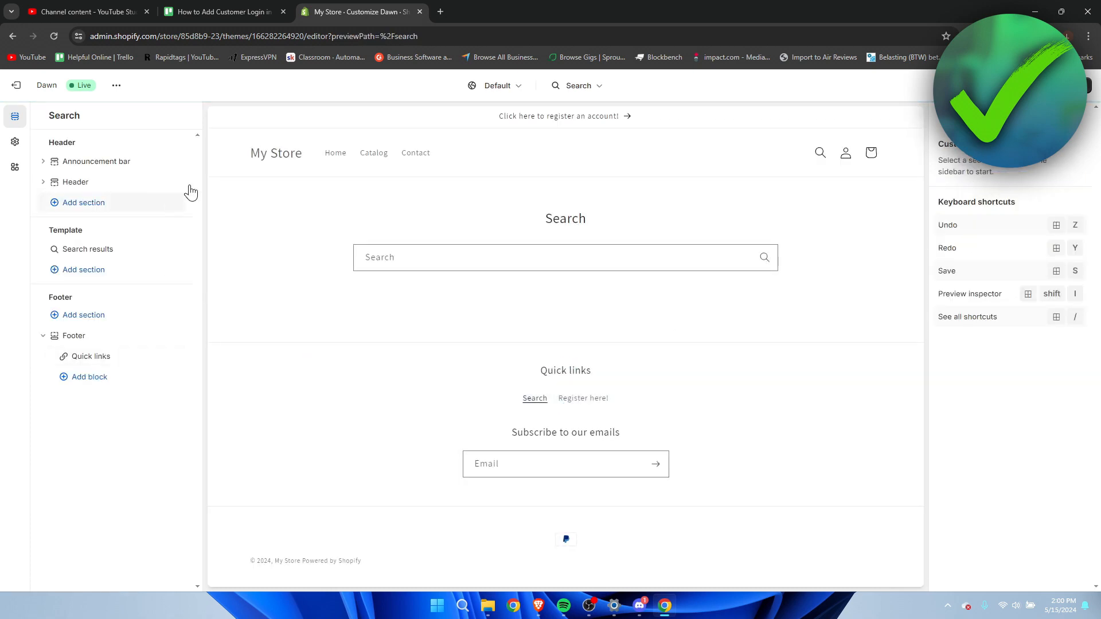
{"action": "left_click", "coordinate": [282, 161]}
{"action": "left_click", "coordinate": [282, 162]}
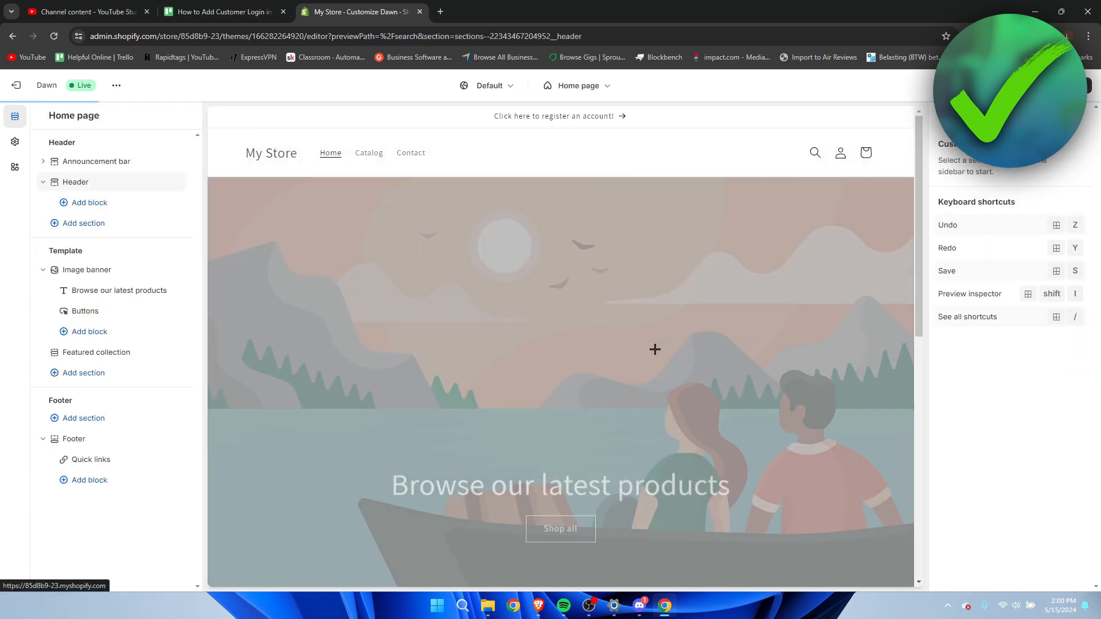
{"action": "scroll", "coordinate": [653, 349], "scroll_direction": "down", "scroll_amount": 10}
{"action": "left_click", "coordinate": [579, 399]}
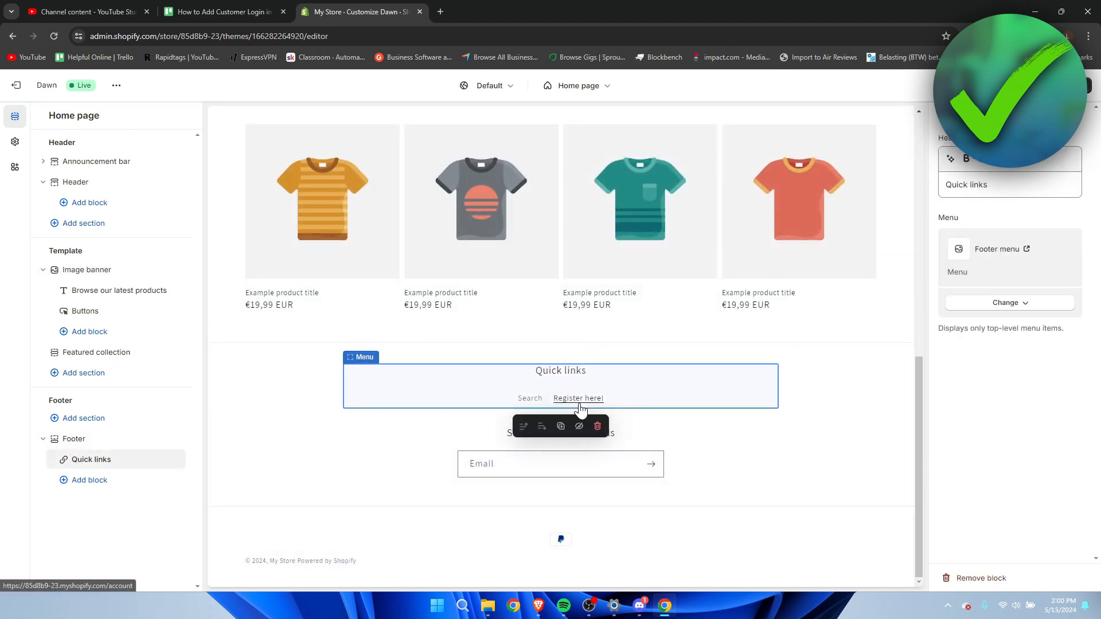